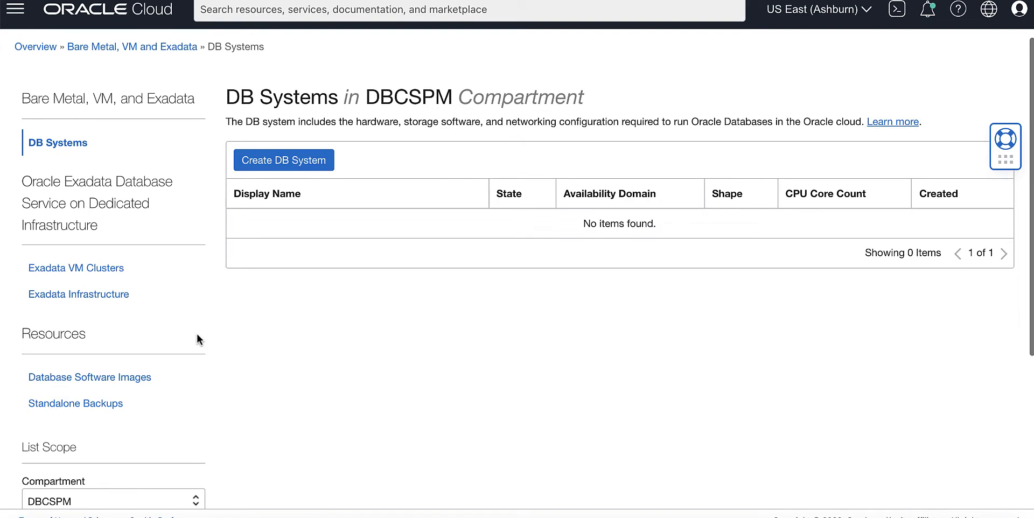
Start a new DB system named MyDBCSVMFlex and apply the VM.Standard.E4.Flex shape with 1 OCPU per node
{"action": "left_click", "coordinate": [284, 160]}
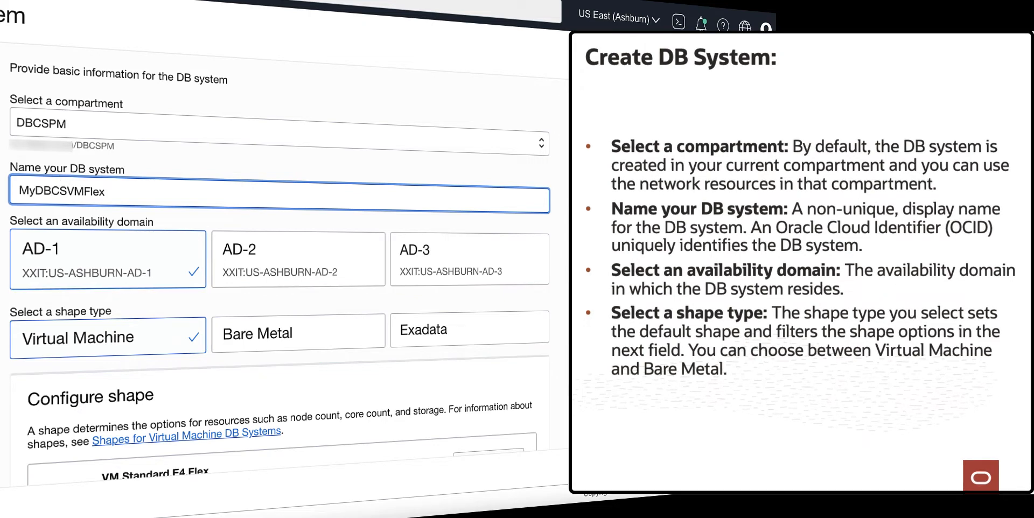
{"action": "scroll", "coordinate": [280, 259], "scroll_direction": "down", "scroll_amount": 4}
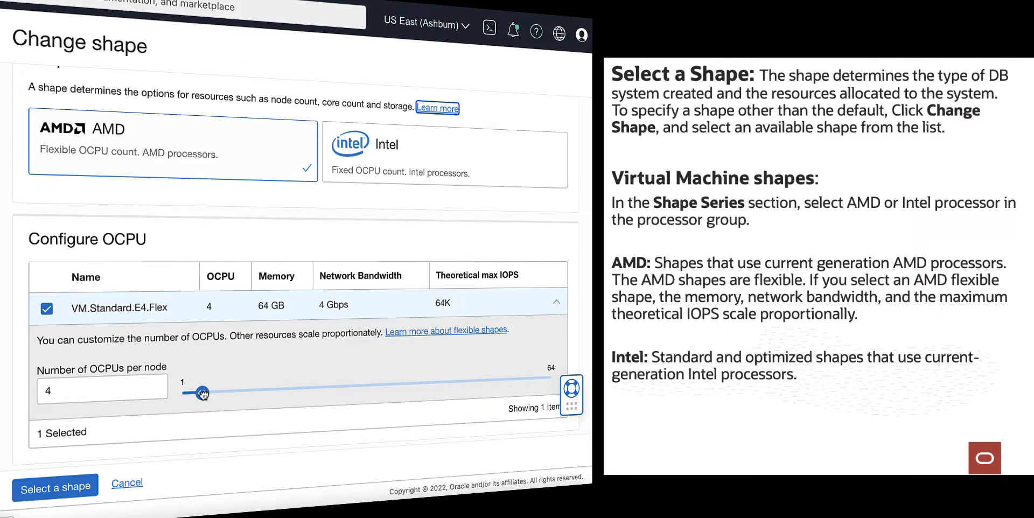
{"action": "left_click_drag", "start_coordinate": [203, 393], "coordinate": [182, 394]}
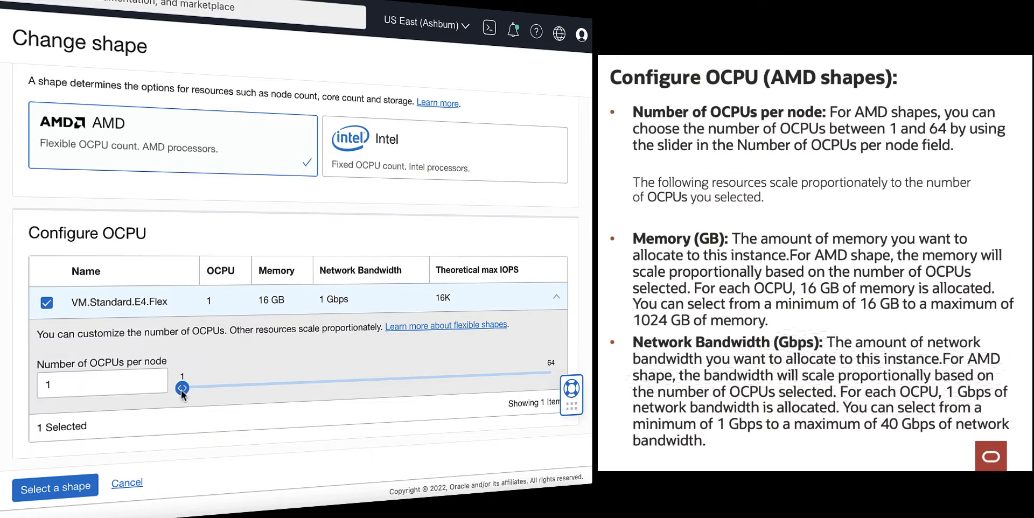
{"action": "mouse_move", "coordinate": [182, 391]}
{"action": "left_mouse_down"}
{"action": "mouse_move", "coordinate": [552, 371]}
{"action": "mouse_move", "coordinate": [183, 387]}
{"action": "left_mouse_up"}
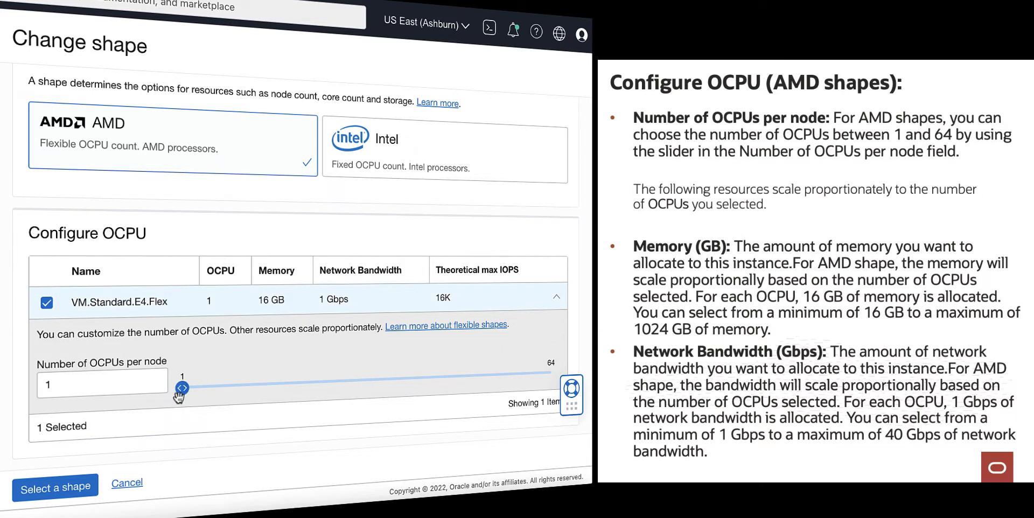
{"action": "mouse_move", "coordinate": [181, 388]}
{"action": "left_mouse_down"}
{"action": "mouse_move", "coordinate": [551, 372]}
{"action": "mouse_move", "coordinate": [182, 387]}
{"action": "left_mouse_up"}
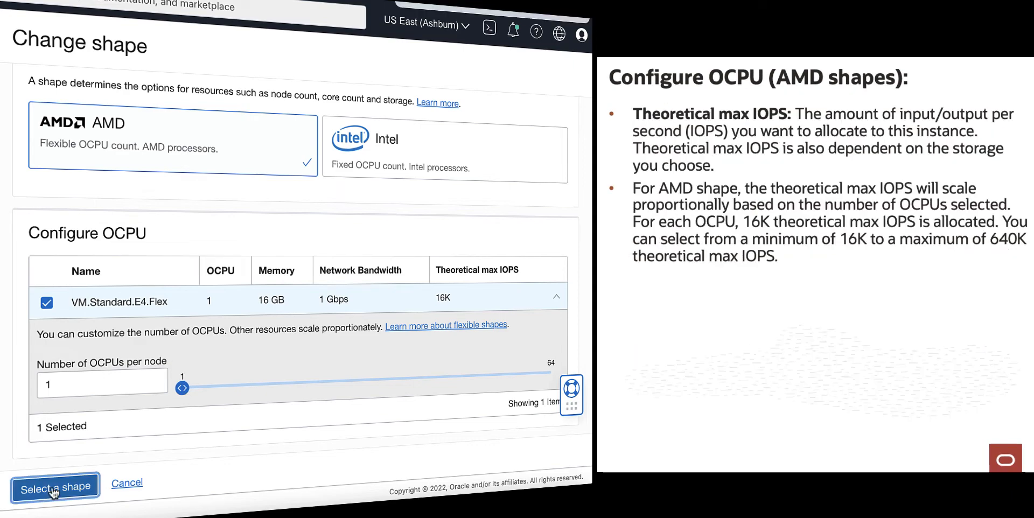
{"action": "left_click", "coordinate": [54, 487]}
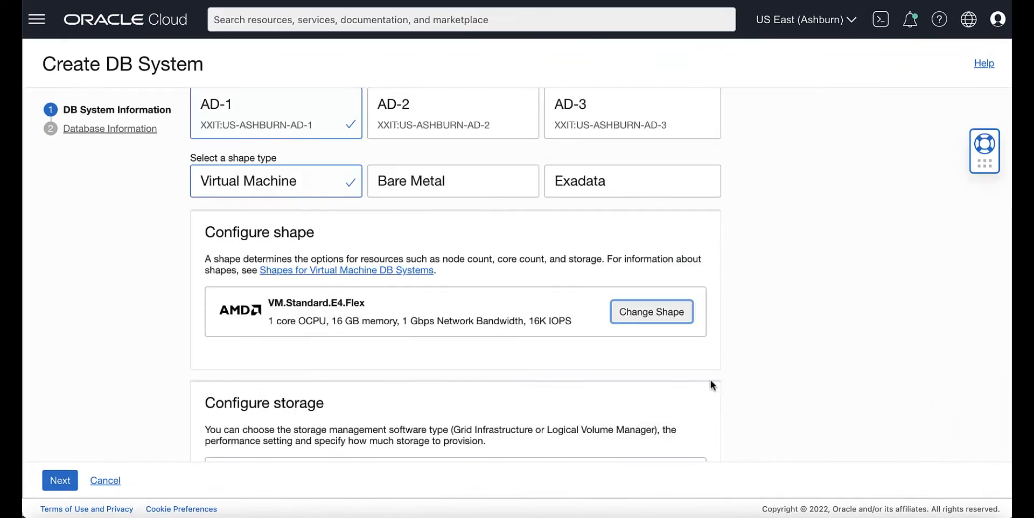
Change the storage management software to Logical Volume Manager with Higher Performance volumes and save the storage changes
{"action": "scroll", "coordinate": [710, 380], "scroll_direction": "down", "scroll_amount": 3}
{"action": "scroll", "coordinate": [710, 385], "scroll_direction": "down", "scroll_amount": 2}
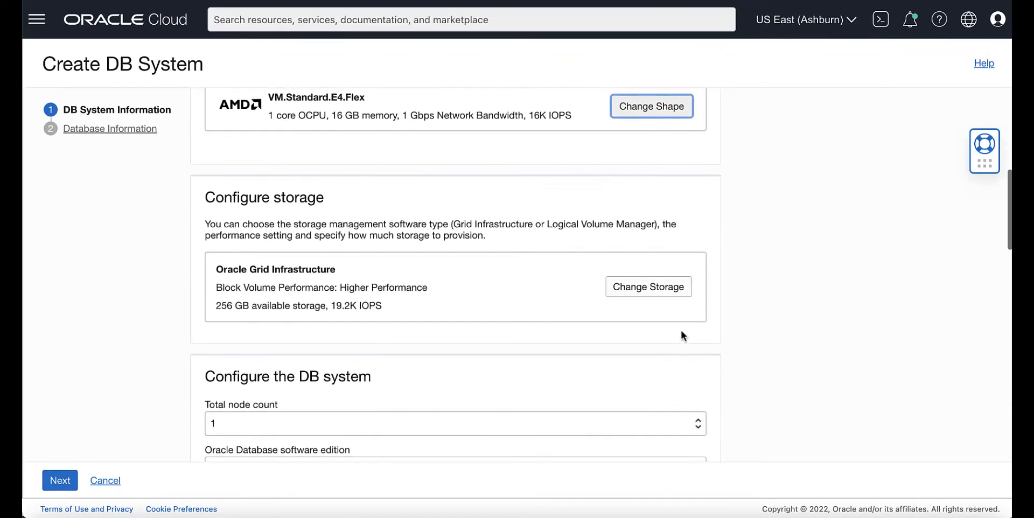
{"action": "left_click", "coordinate": [667, 296]}
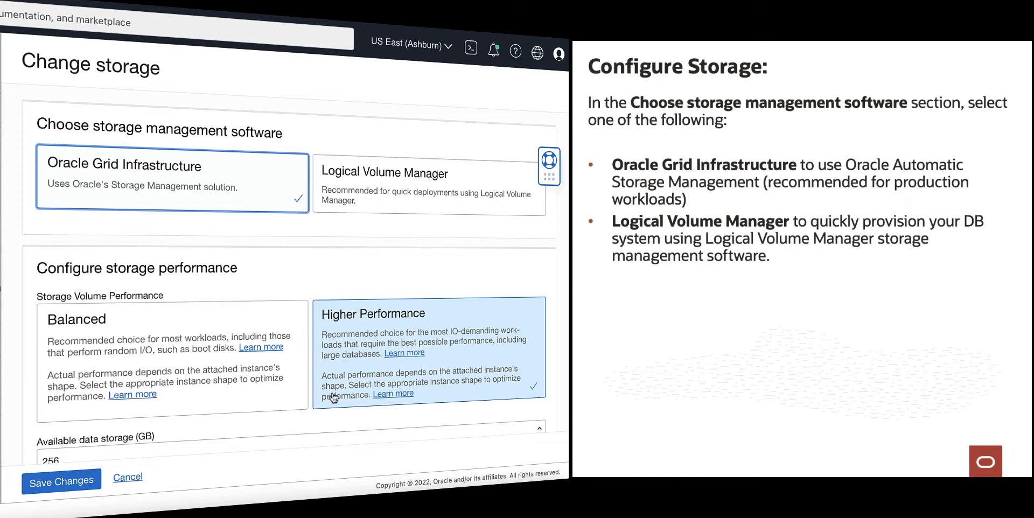
{"action": "scroll", "coordinate": [363, 412], "scroll_direction": "down", "scroll_amount": 3}
{"action": "scroll", "coordinate": [362, 412], "scroll_direction": "up", "scroll_amount": 3}
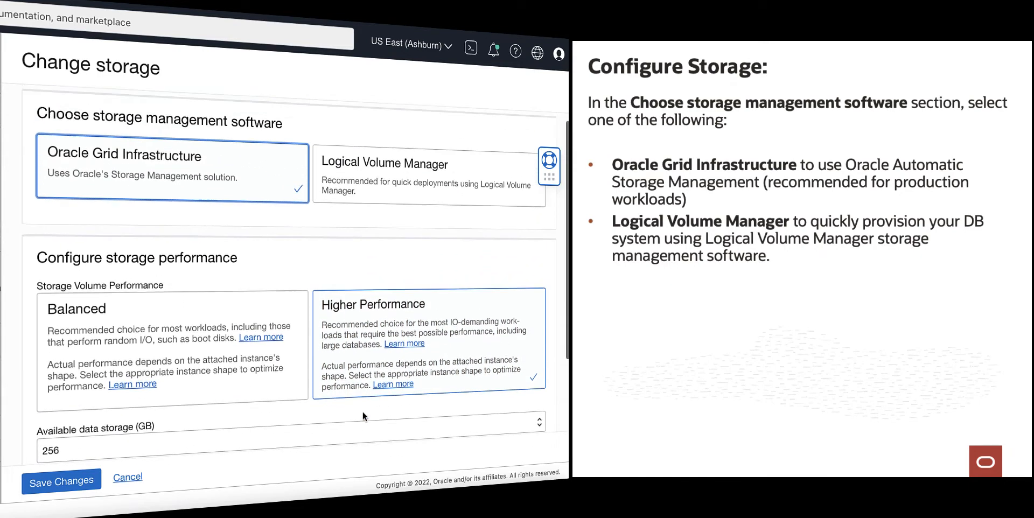
{"action": "scroll", "coordinate": [362, 415], "scroll_direction": "up", "scroll_amount": 1}
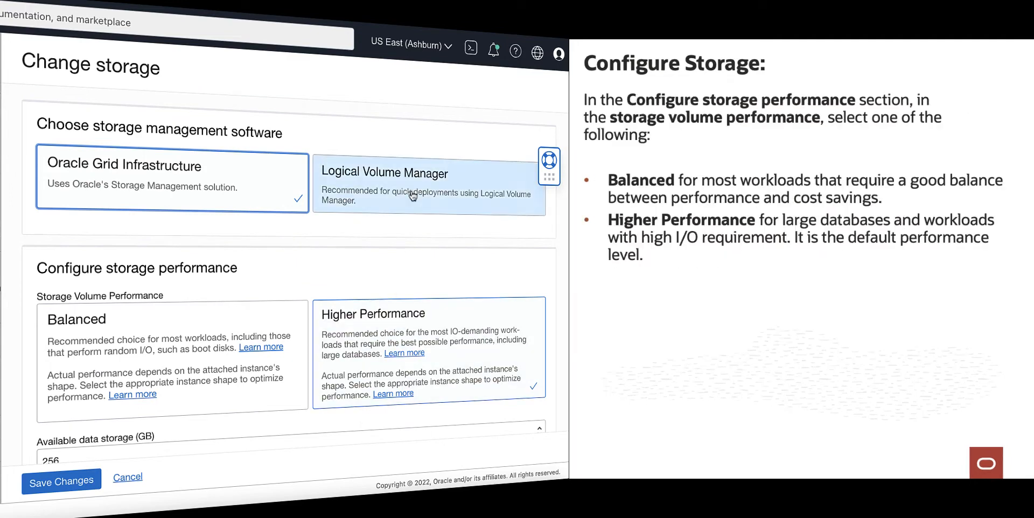
{"action": "scroll", "coordinate": [374, 296], "scroll_direction": "down", "scroll_amount": 3}
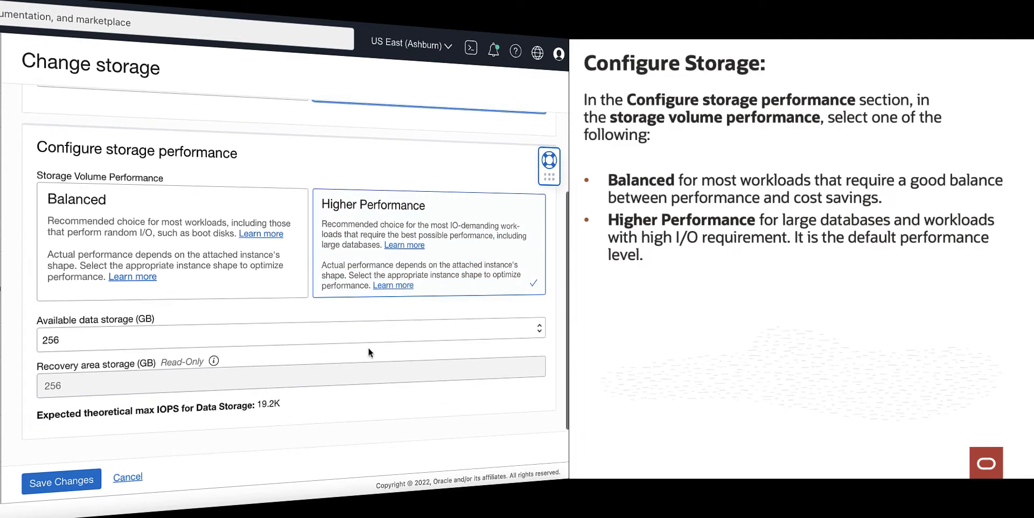
{"action": "left_click", "coordinate": [235, 293]}
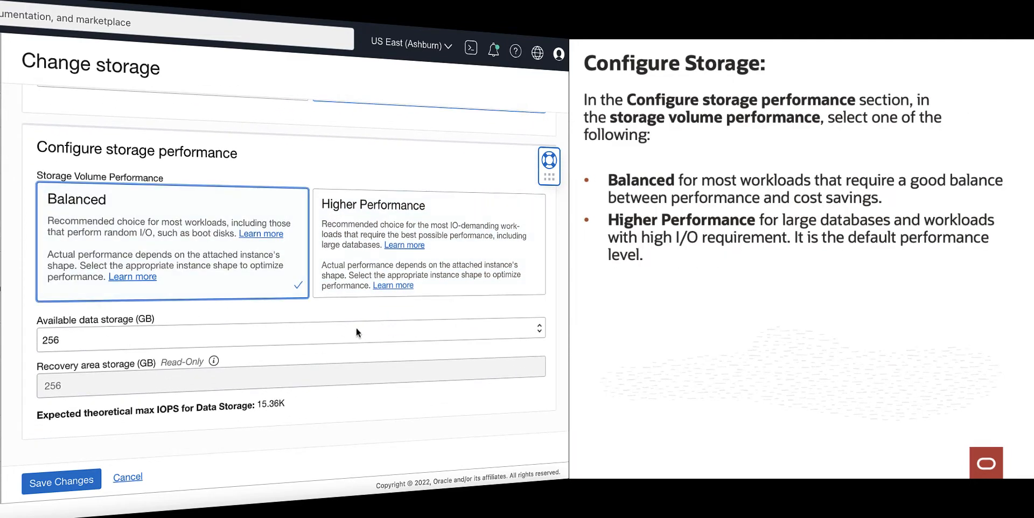
{"action": "left_click", "coordinate": [377, 290]}
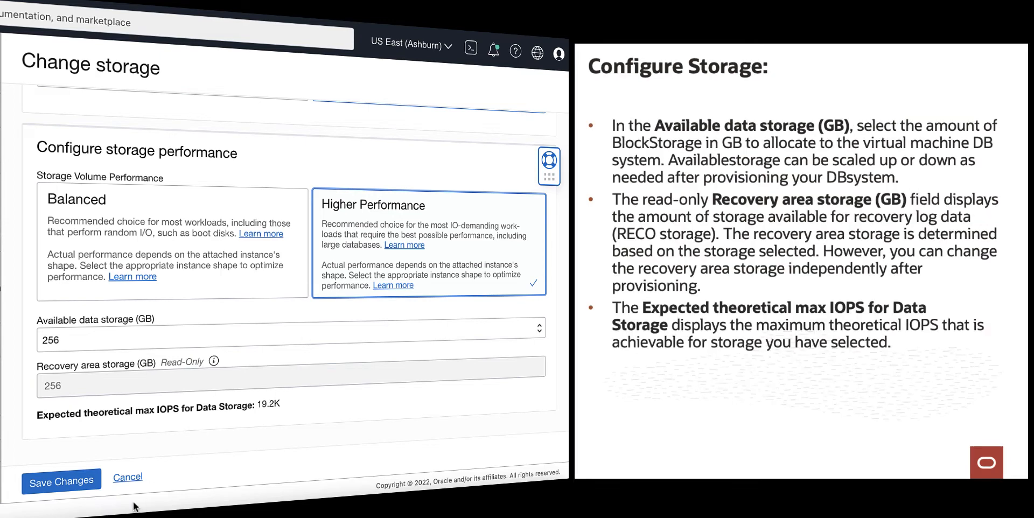
{"action": "left_click", "coordinate": [79, 496]}
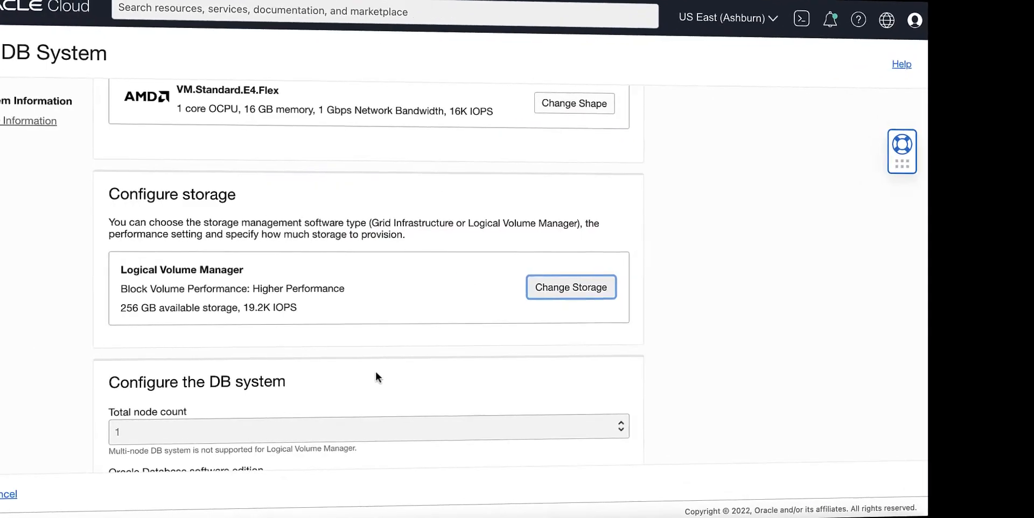
Set the Oracle Database software edition to Enterprise Edition
{"action": "scroll", "coordinate": [455, 375], "scroll_direction": "down", "scroll_amount": 5}
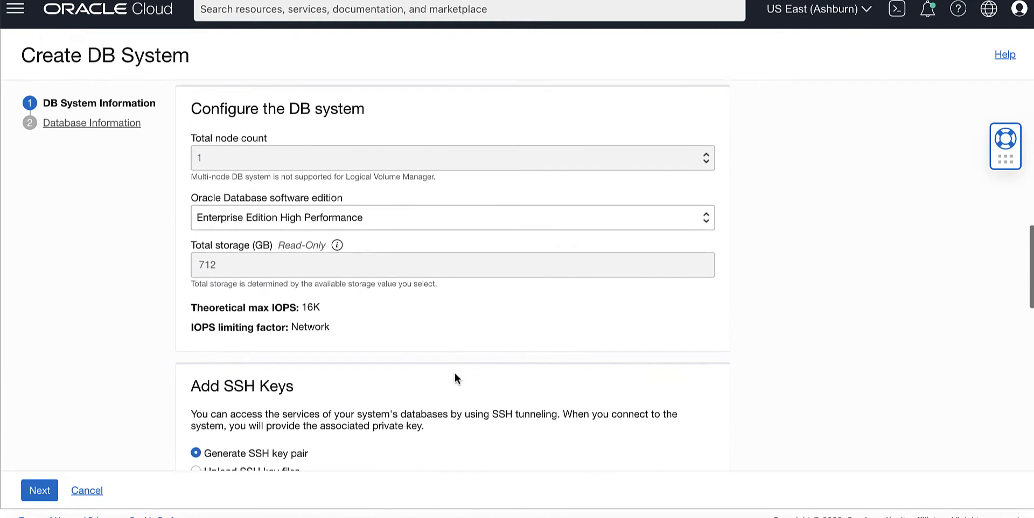
{"action": "scroll", "coordinate": [455, 374], "scroll_direction": "up", "scroll_amount": 1}
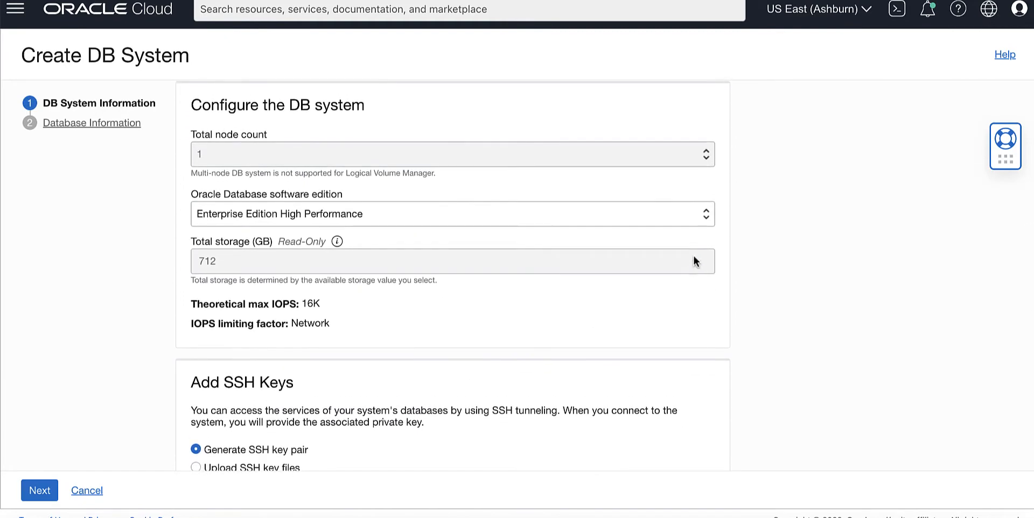
{"action": "left_click", "coordinate": [703, 223]}
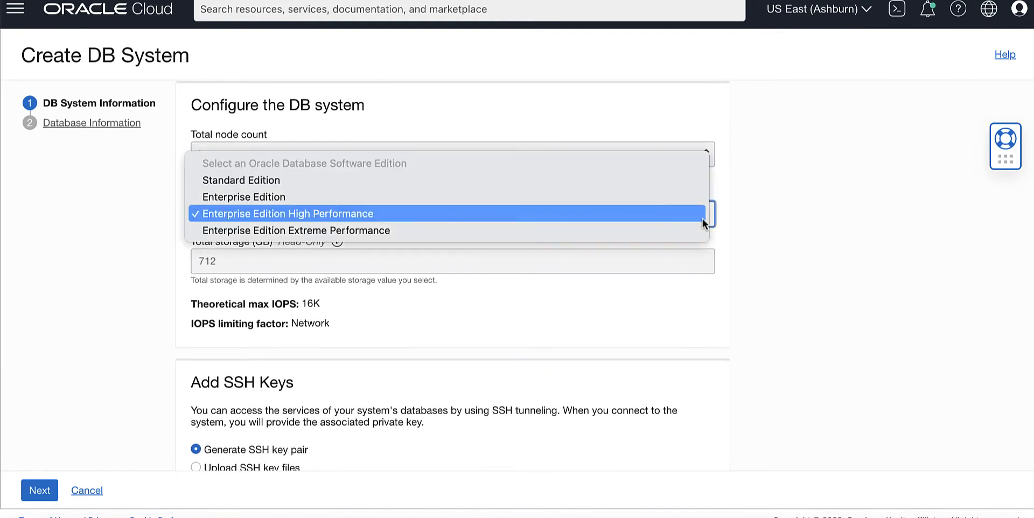
{"action": "left_click", "coordinate": [283, 202]}
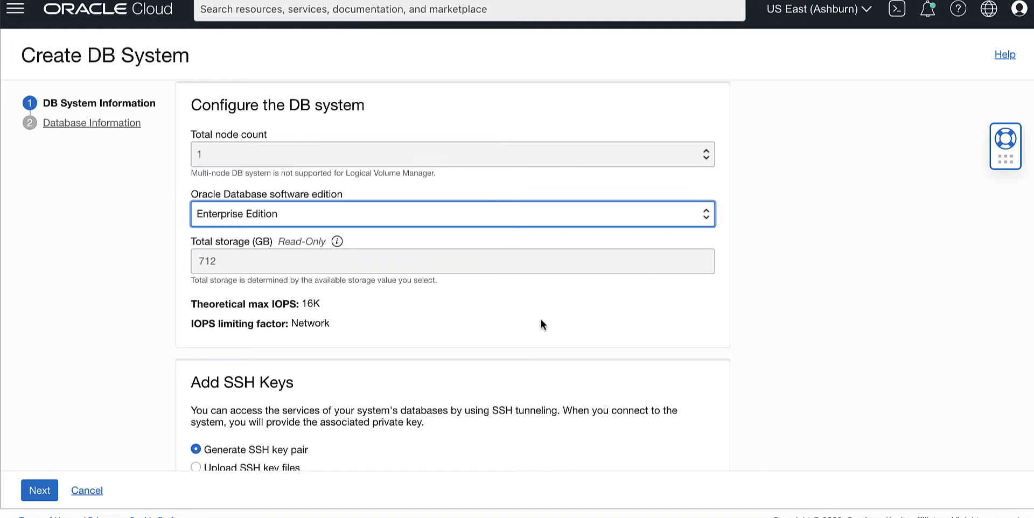
Save the private and public keys of the generated SSH key pair to the MyDBCS folder
{"action": "scroll", "coordinate": [541, 319], "scroll_direction": "down", "scroll_amount": 4}
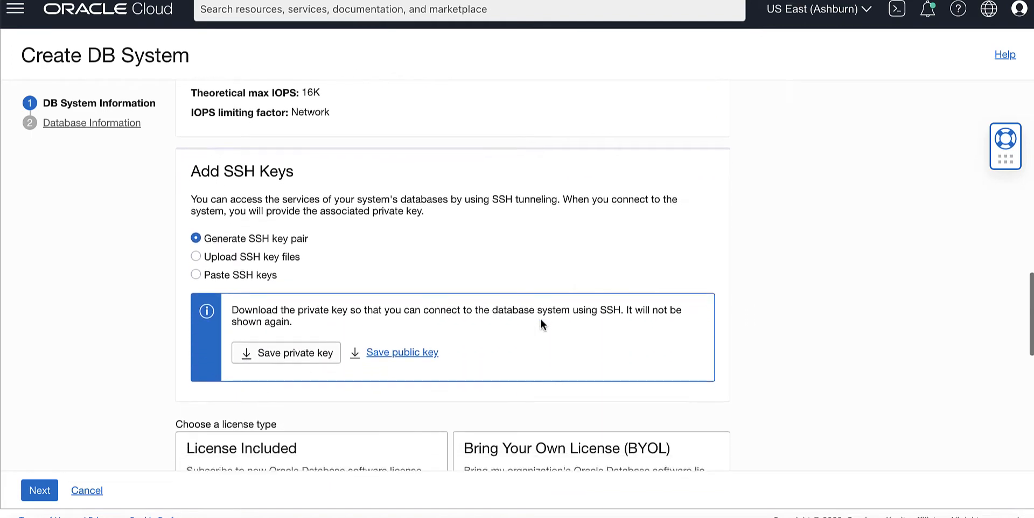
{"action": "scroll", "coordinate": [540, 323], "scroll_direction": "down", "scroll_amount": 1}
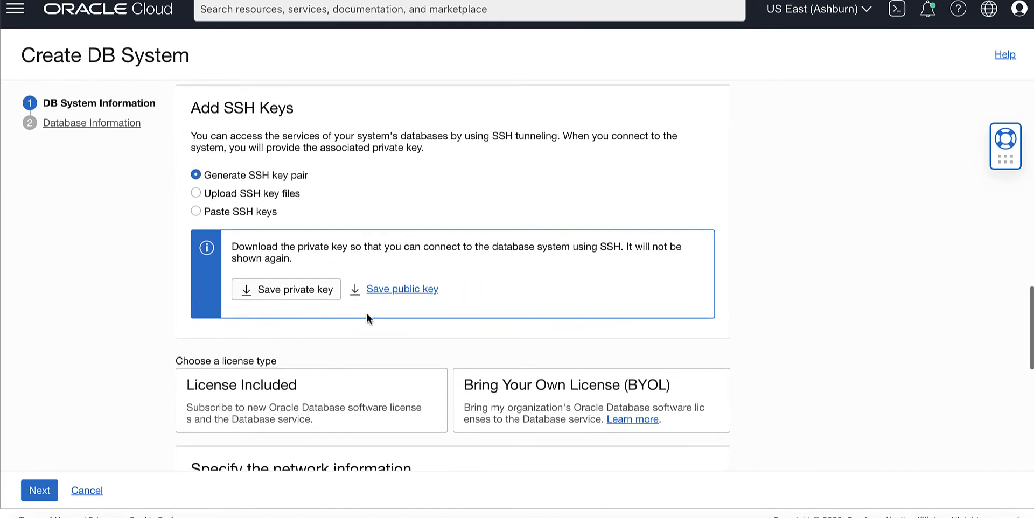
{"action": "left_click", "coordinate": [275, 296]}
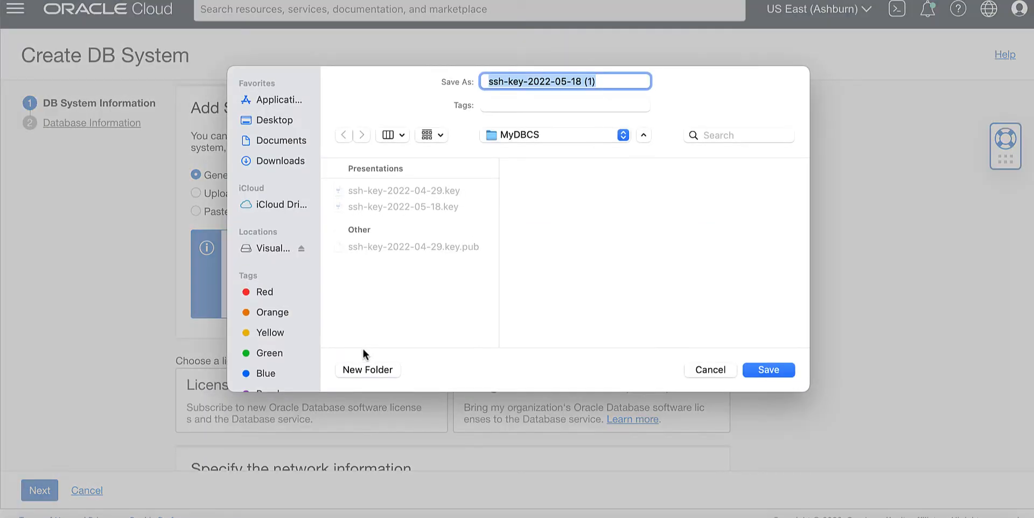
{"action": "left_click", "coordinate": [762, 370]}
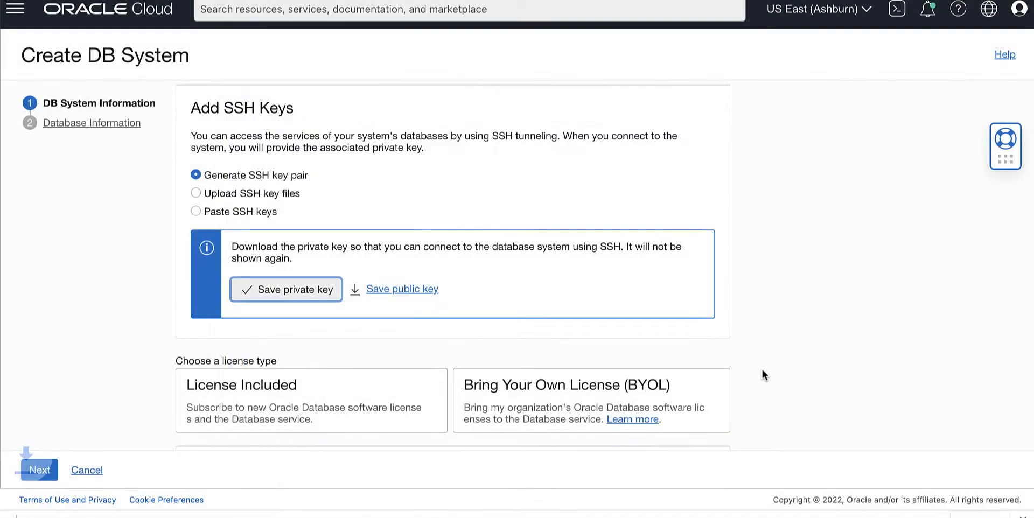
{"action": "left_click", "coordinate": [412, 294]}
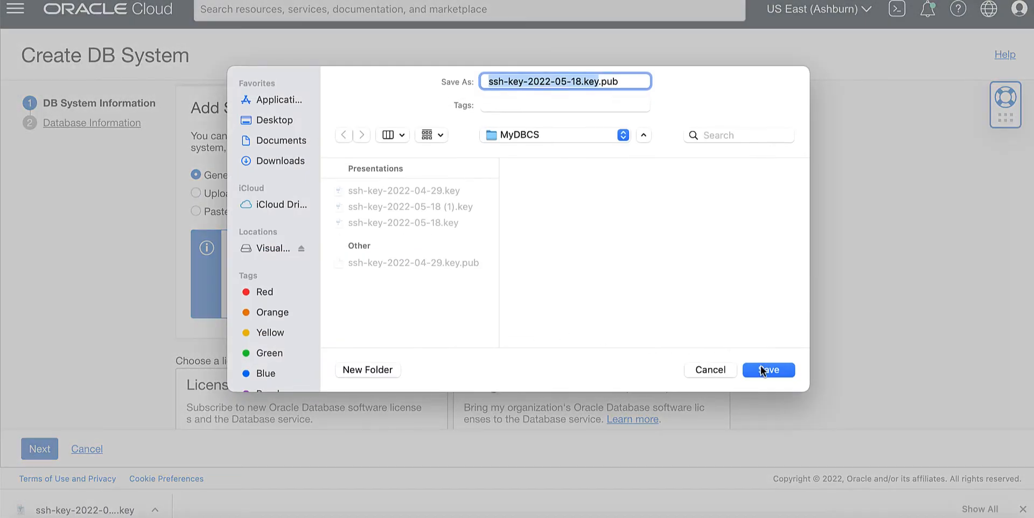
{"action": "left_click", "coordinate": [761, 369]}
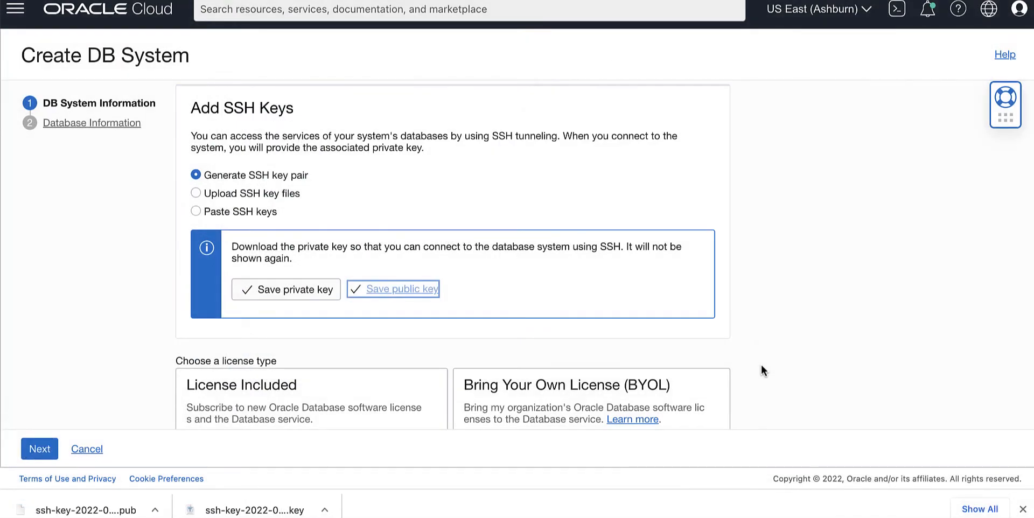
Choose Bring Your Own License (BYOL) as the license type
{"action": "scroll", "coordinate": [761, 371], "scroll_direction": "down", "scroll_amount": 5}
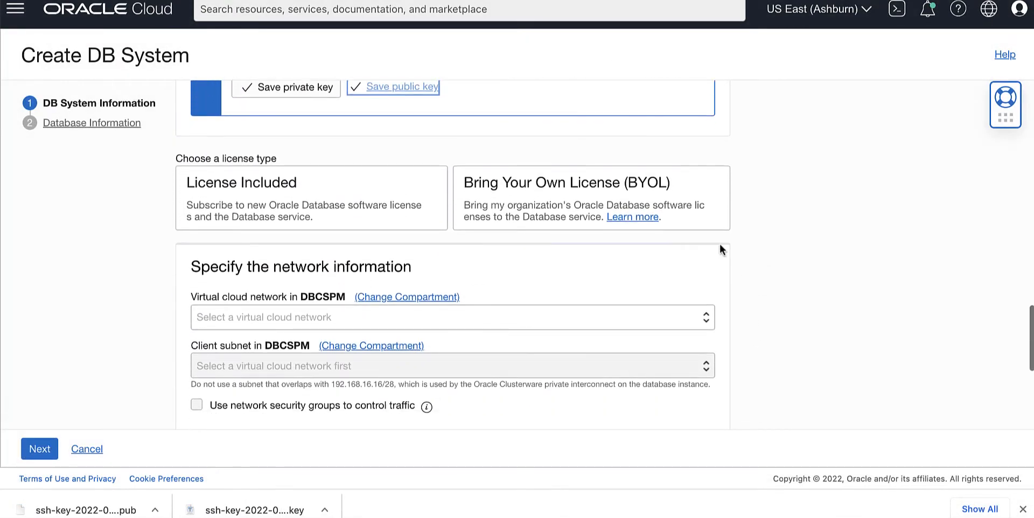
{"action": "left_click", "coordinate": [709, 216]}
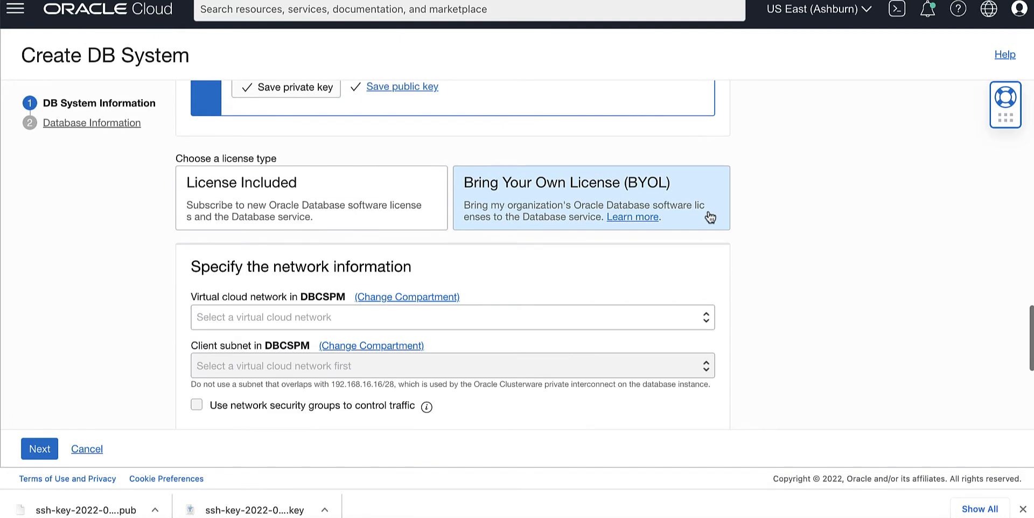
Specify the network with virtual cloud network MyDBVCN, client subnet Private Subnet-MyDBVCN(regional) and hostname prefix mydbcsflex
{"action": "scroll", "coordinate": [783, 312], "scroll_direction": "down", "scroll_amount": 3}
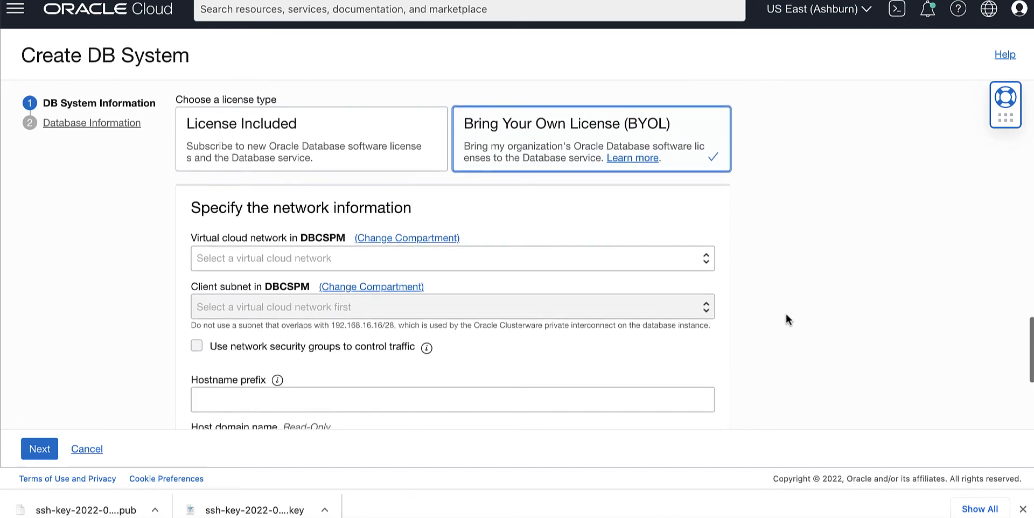
{"action": "left_click", "coordinate": [703, 162]}
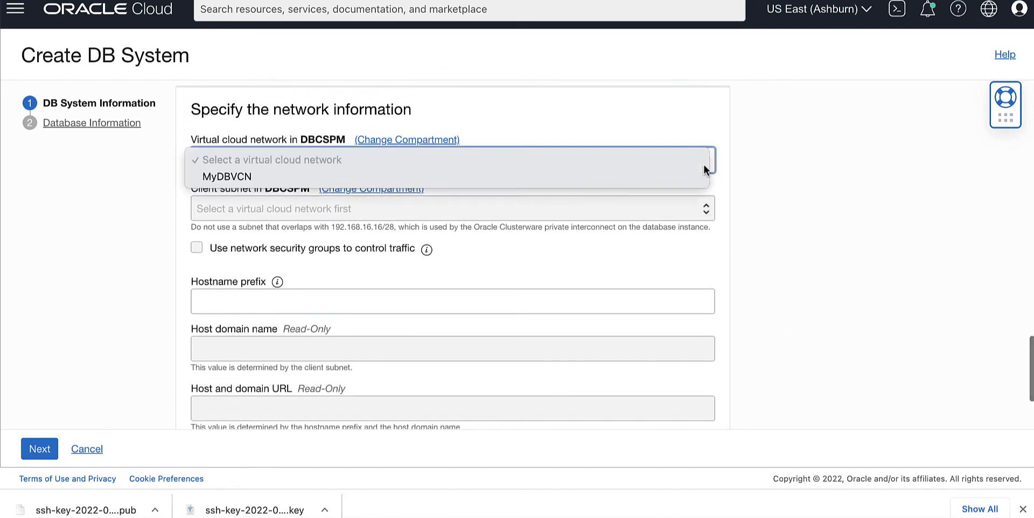
{"action": "left_click", "coordinate": [645, 179]}
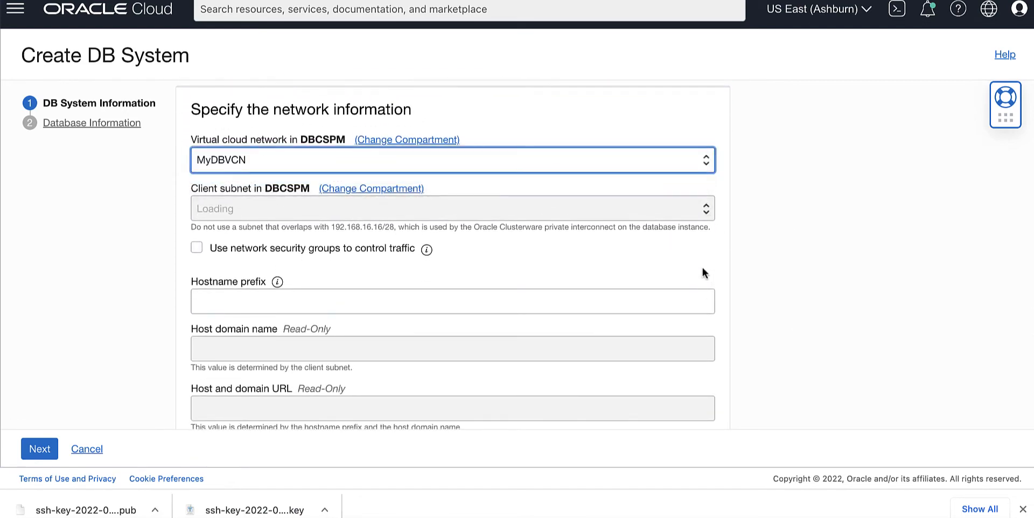
{"action": "left_click", "coordinate": [705, 210]}
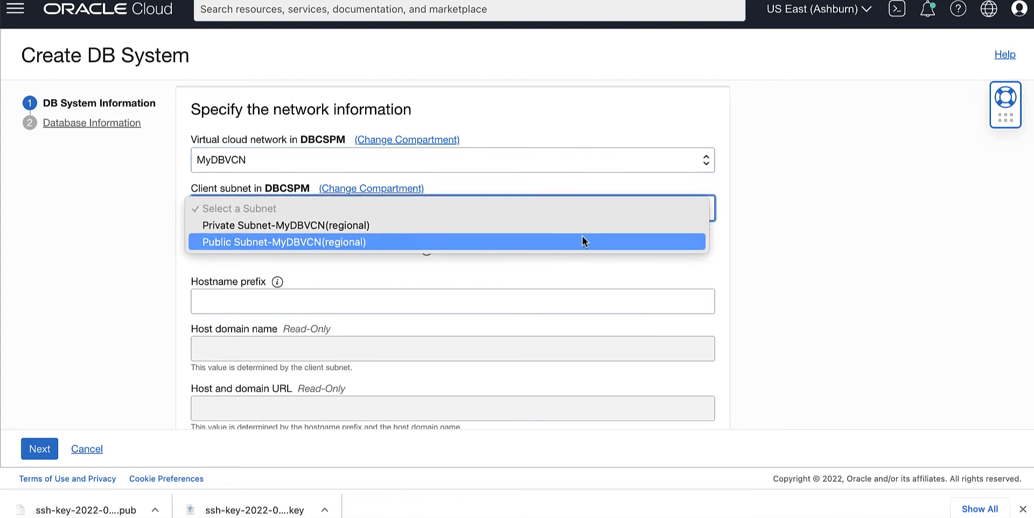
{"action": "left_click", "coordinate": [384, 224]}
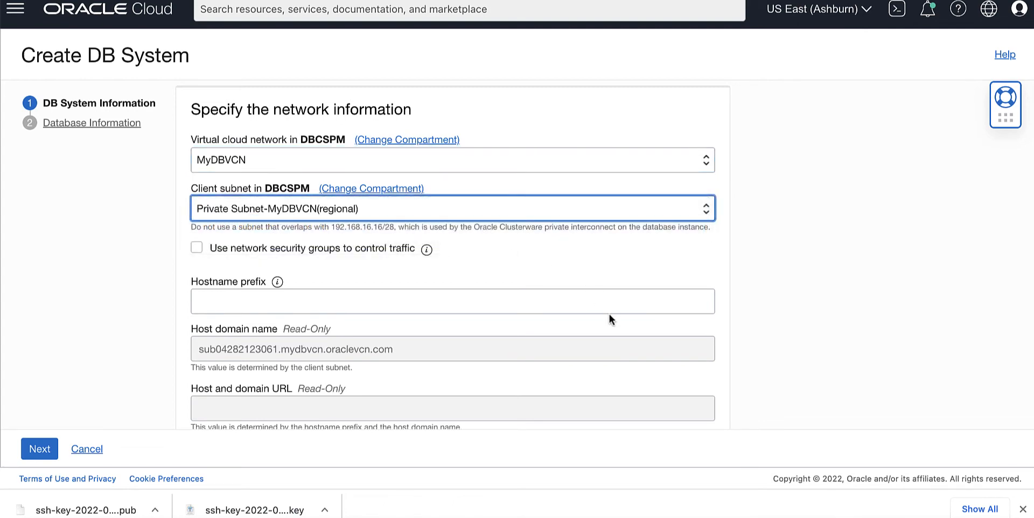
{"action": "scroll", "coordinate": [609, 312], "scroll_direction": "down", "scroll_amount": 3}
{"action": "left_click", "coordinate": [452, 229]}
{"action": "type", "text": "mydbcsflex"}
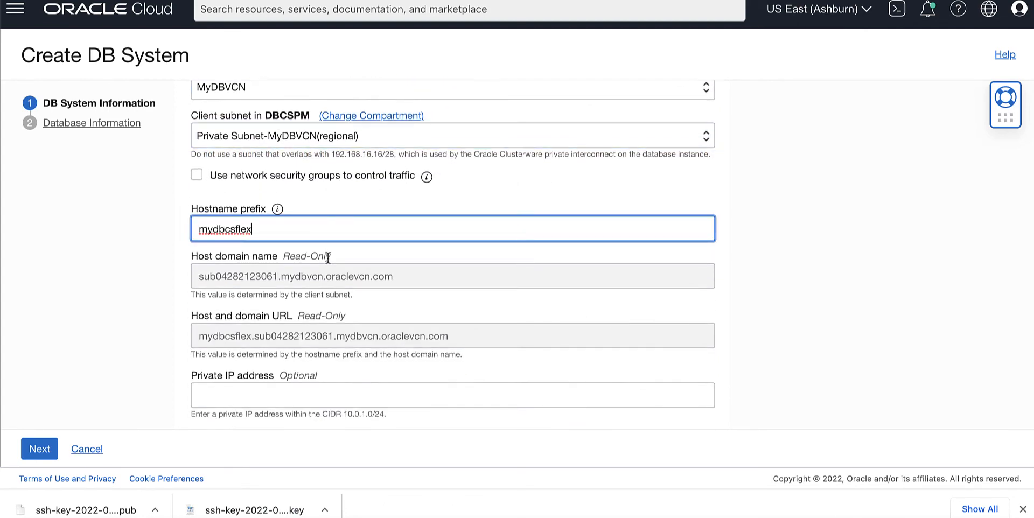
Examine the tag fields in the DB system's advanced options and collapse the advanced options again
{"action": "scroll", "coordinate": [328, 257], "scroll_direction": "down", "scroll_amount": 2}
{"action": "left_click", "coordinate": [253, 398]}
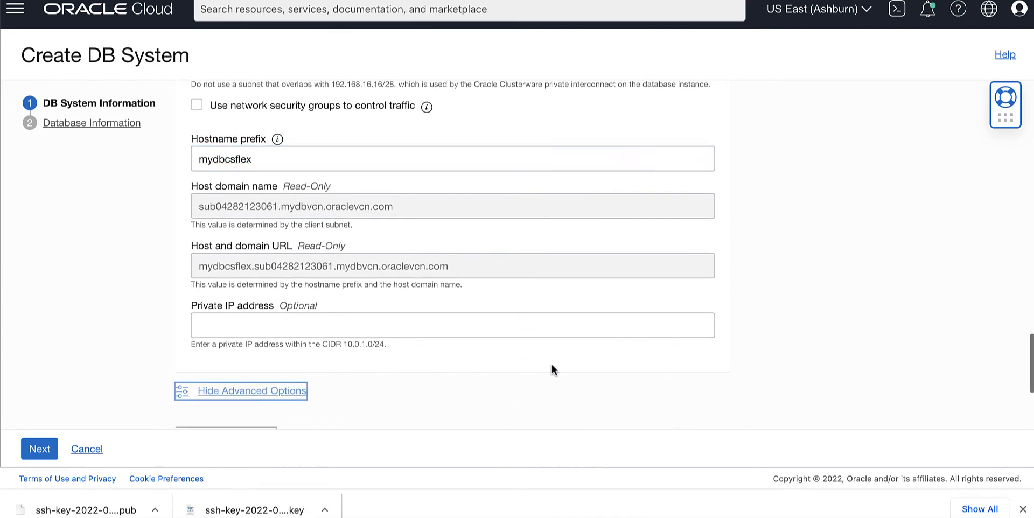
{"action": "scroll", "coordinate": [625, 370], "scroll_direction": "down", "scroll_amount": 3}
{"action": "left_click", "coordinate": [305, 251]}
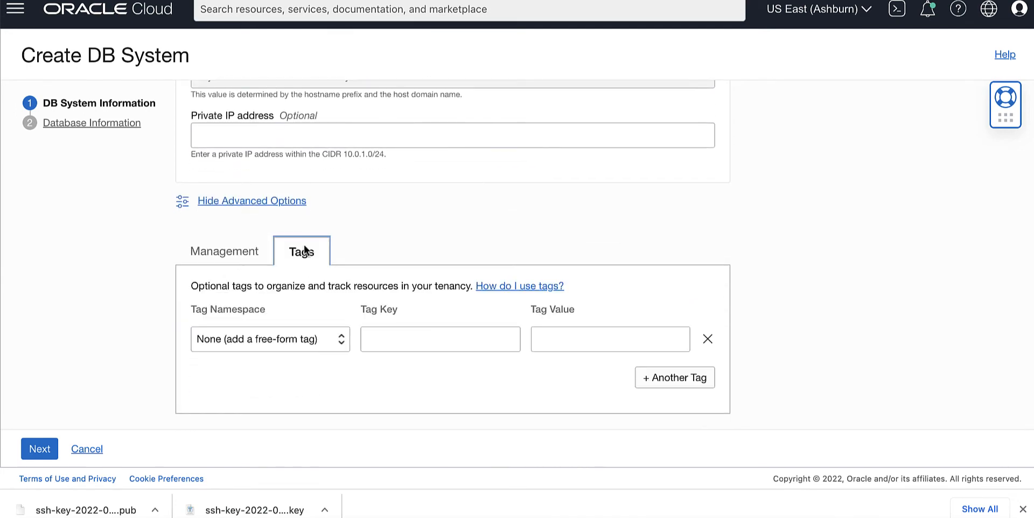
{"action": "left_click", "coordinate": [274, 200]}
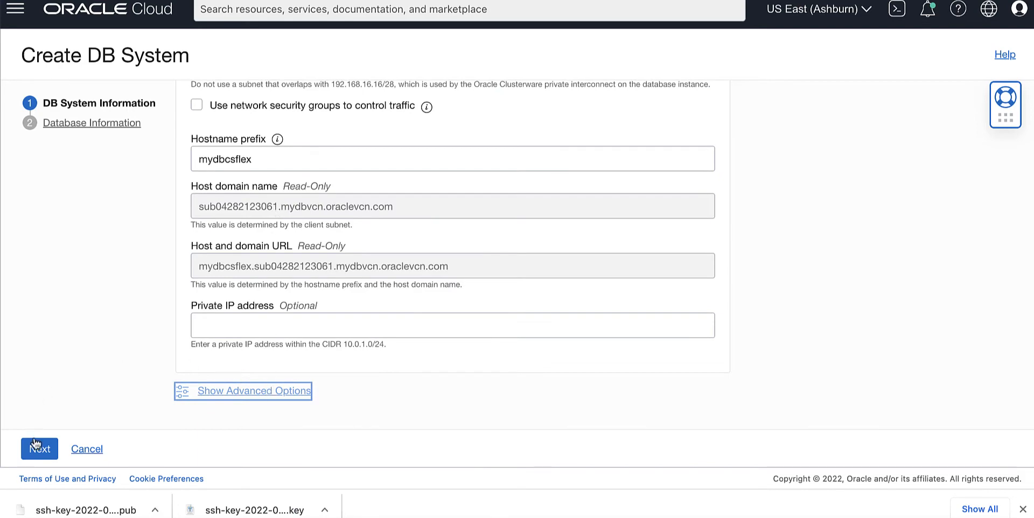
Proceed to the database information, naming the database dbflex with the unique name suffix prod
{"action": "left_click", "coordinate": [56, 446]}
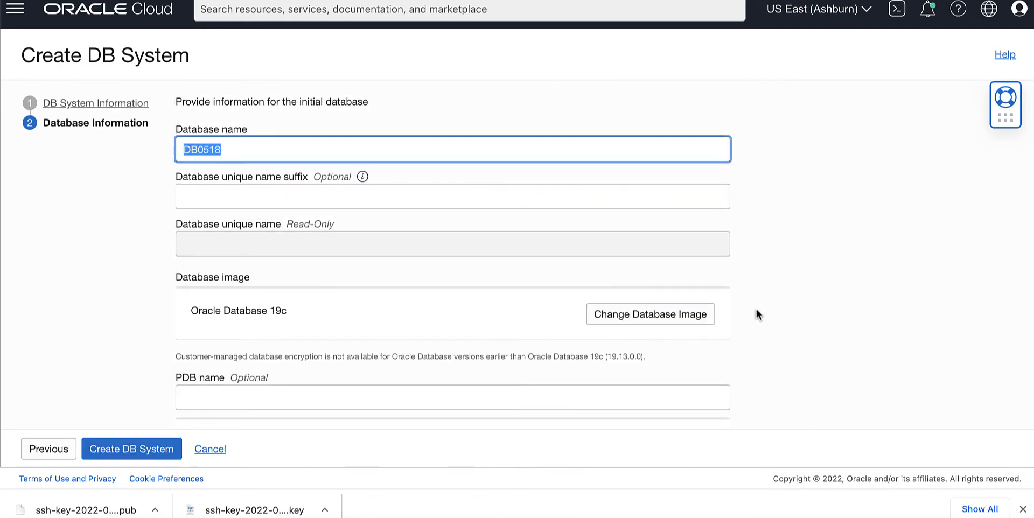
{"action": "type", "text": "dbflex"}
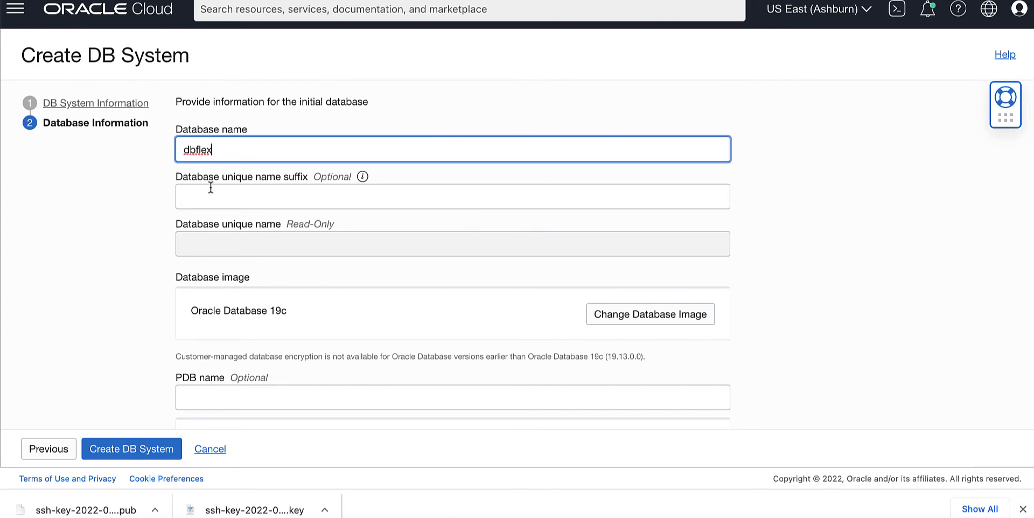
{"action": "left_click", "coordinate": [194, 199]}
{"action": "type", "text": "prod"}
Review all available Oracle Database versions, return to the short version list and confirm 19c as the database image
{"action": "scroll", "coordinate": [411, 239], "scroll_direction": "down", "scroll_amount": 1}
{"action": "scroll", "coordinate": [411, 237], "scroll_direction": "down", "scroll_amount": 3}
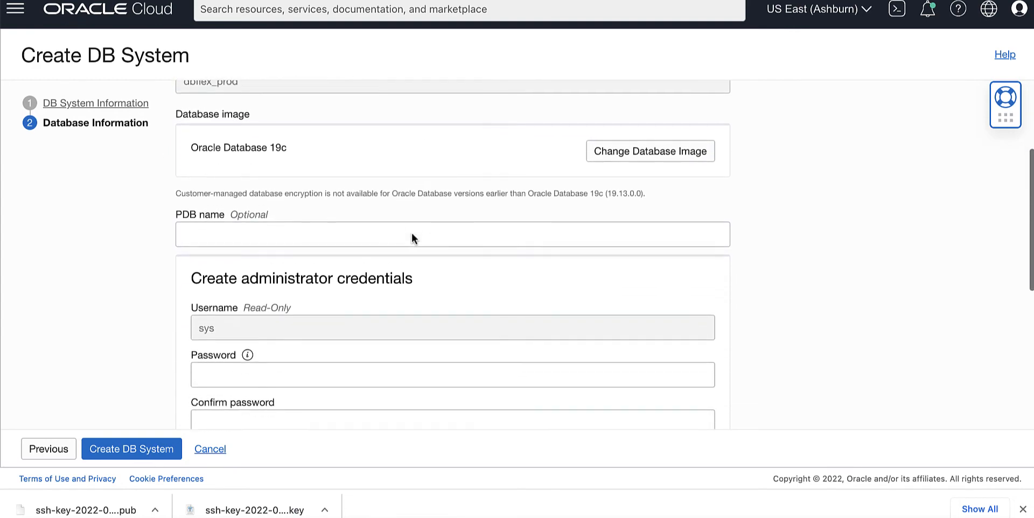
{"action": "left_click", "coordinate": [610, 158]}
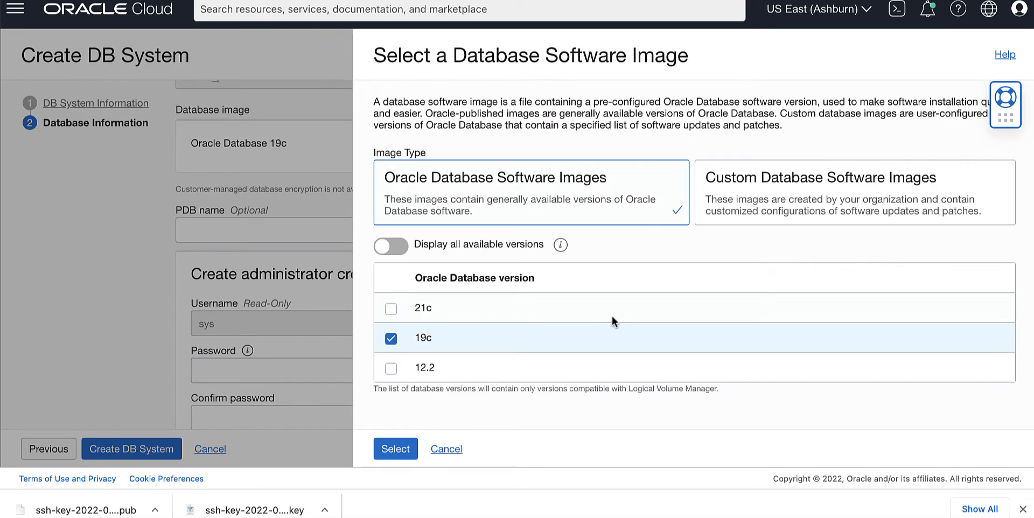
{"action": "left_click", "coordinate": [400, 248]}
{"action": "scroll", "coordinate": [503, 332], "scroll_direction": "down", "scroll_amount": 2}
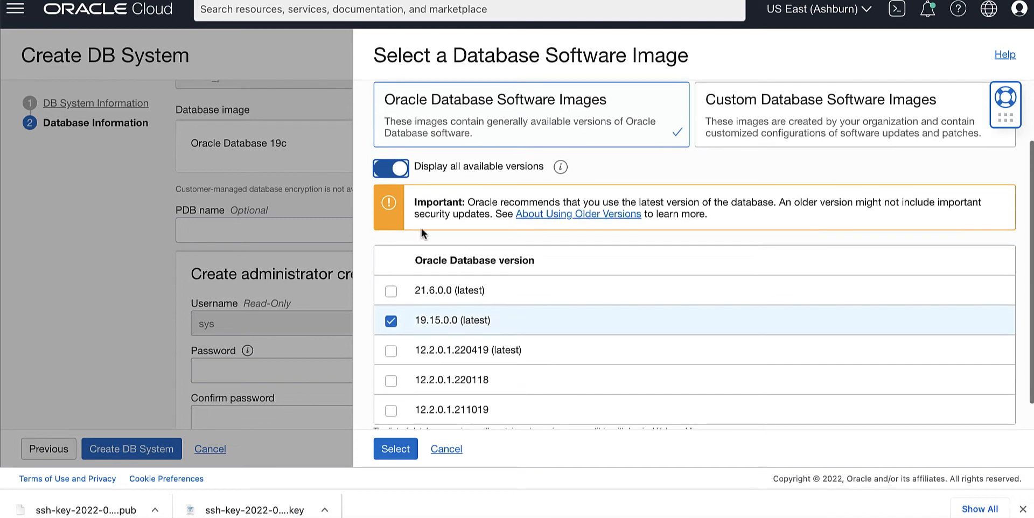
{"action": "left_click", "coordinate": [376, 169]}
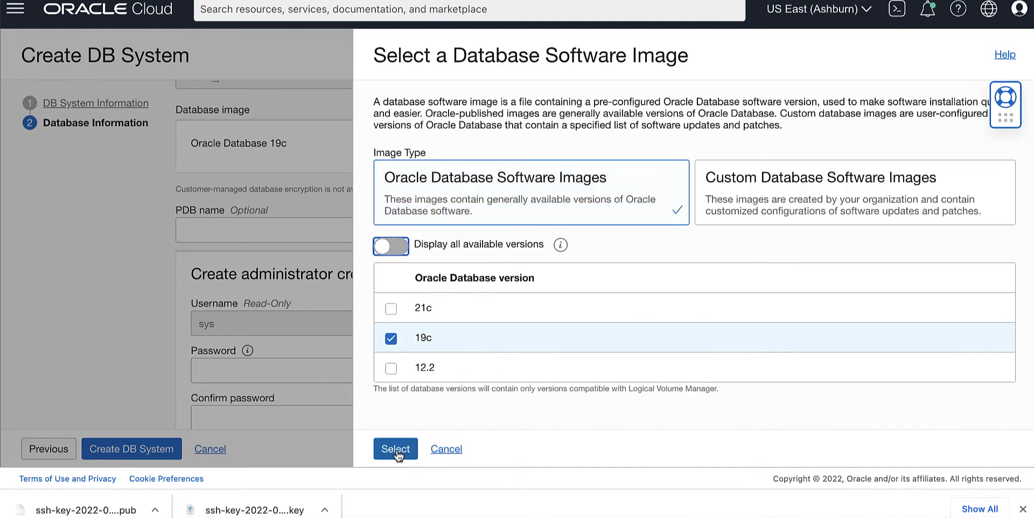
{"action": "left_click", "coordinate": [395, 449]}
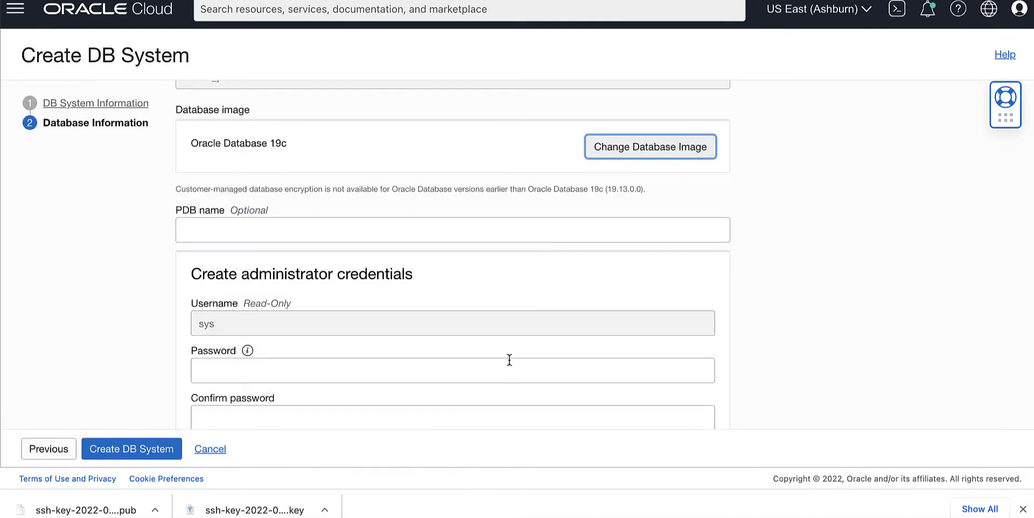
Name the pluggable database flexpdb
{"action": "left_click", "coordinate": [296, 236]}
{"action": "type", "text": "flexpdb"}
{"action": "left_click", "coordinate": [773, 308]}
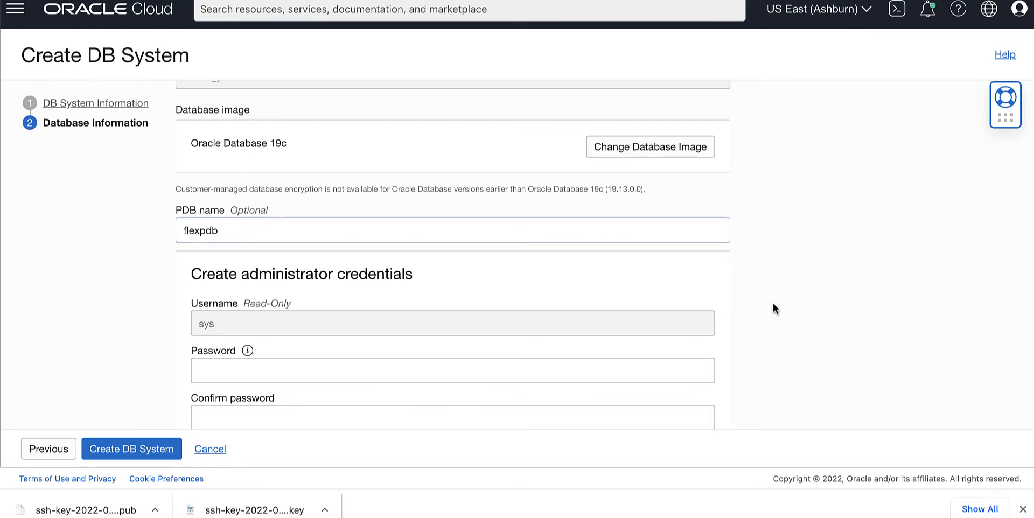
Enter the administrator password for the sys user and confirm it
{"action": "scroll", "coordinate": [286, 367], "scroll_direction": "down", "scroll_amount": 3}
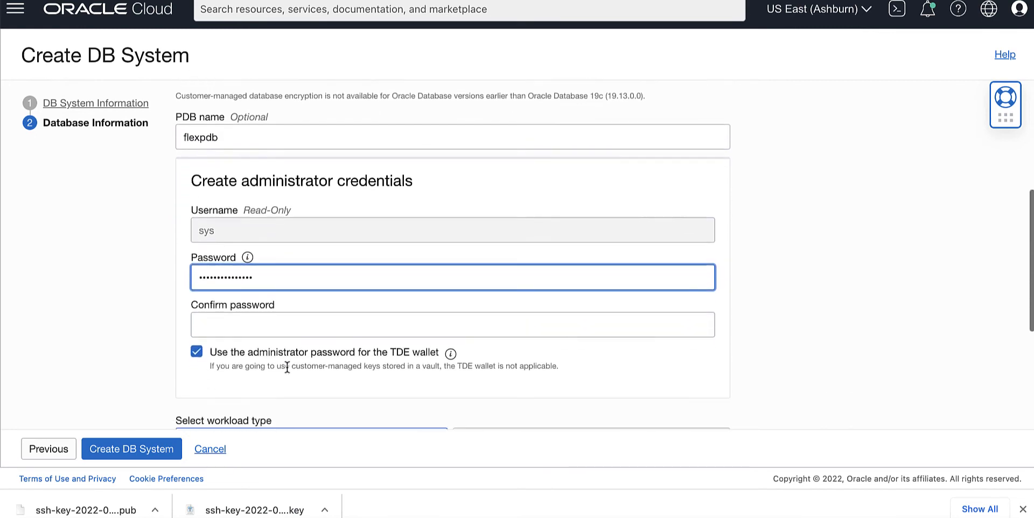
{"action": "left_click", "coordinate": [250, 276]}
{"action": "key", "text": "super+v"}
Examine the retention period and scheduling options for automatic backups, and disable automatic backups again
{"action": "scroll", "coordinate": [369, 294], "scroll_direction": "down", "scroll_amount": 4}
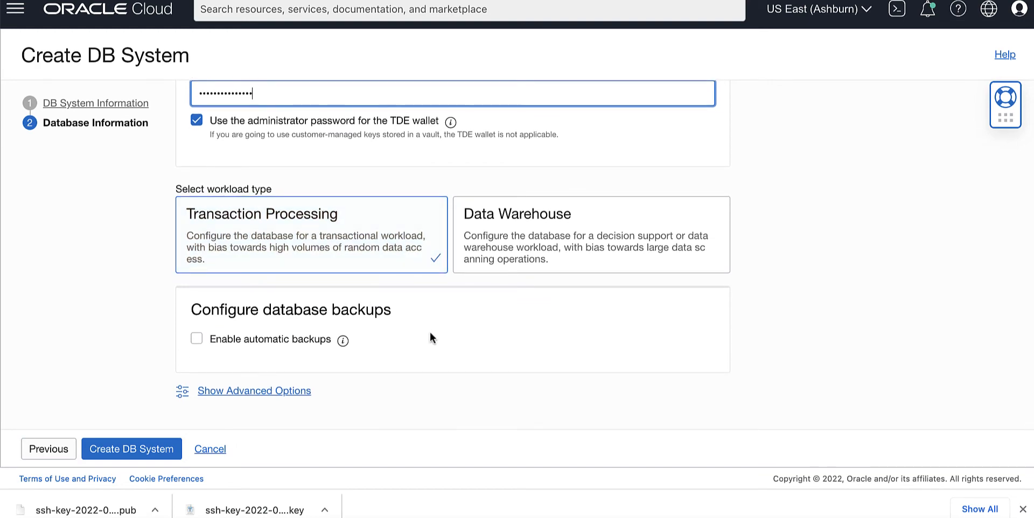
{"action": "left_click", "coordinate": [197, 339]}
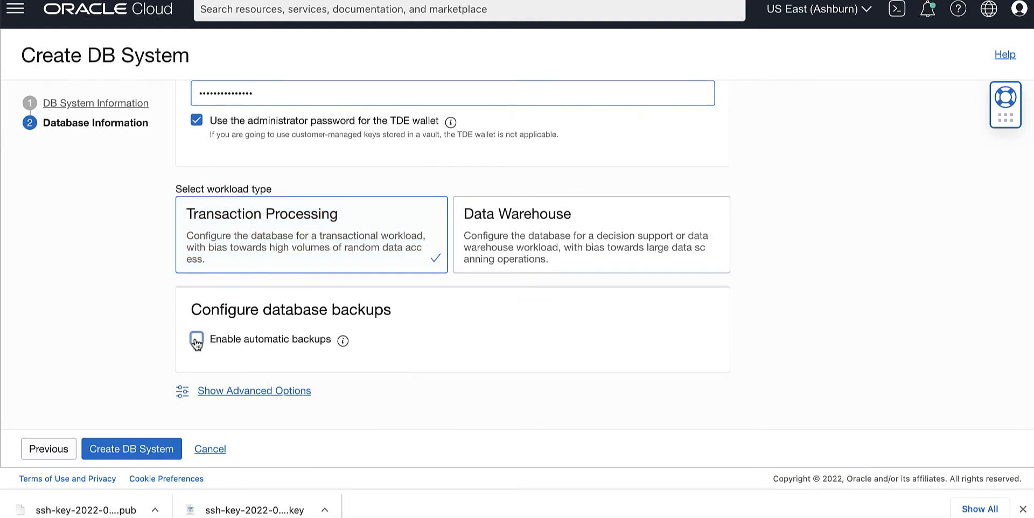
{"action": "scroll", "coordinate": [413, 347], "scroll_direction": "down", "scroll_amount": 5}
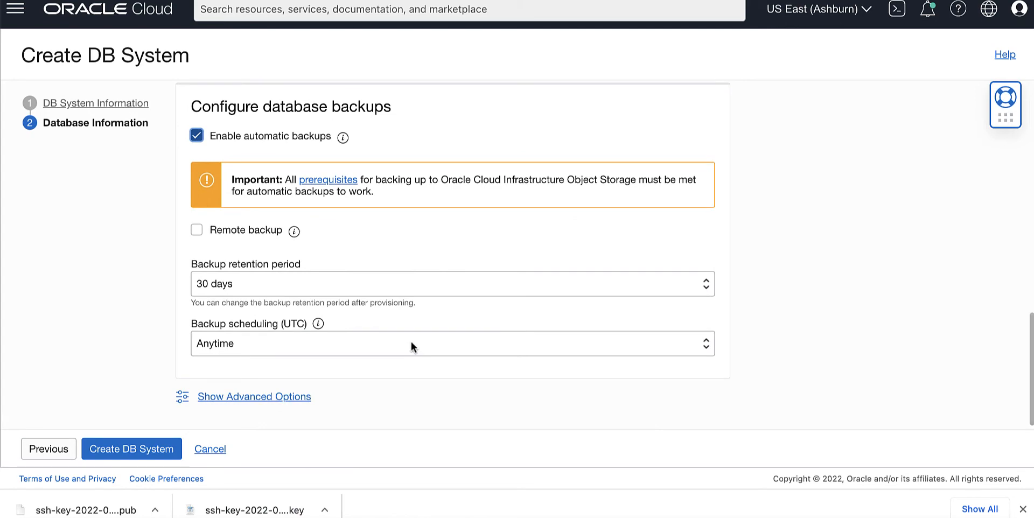
{"action": "left_click", "coordinate": [706, 286]}
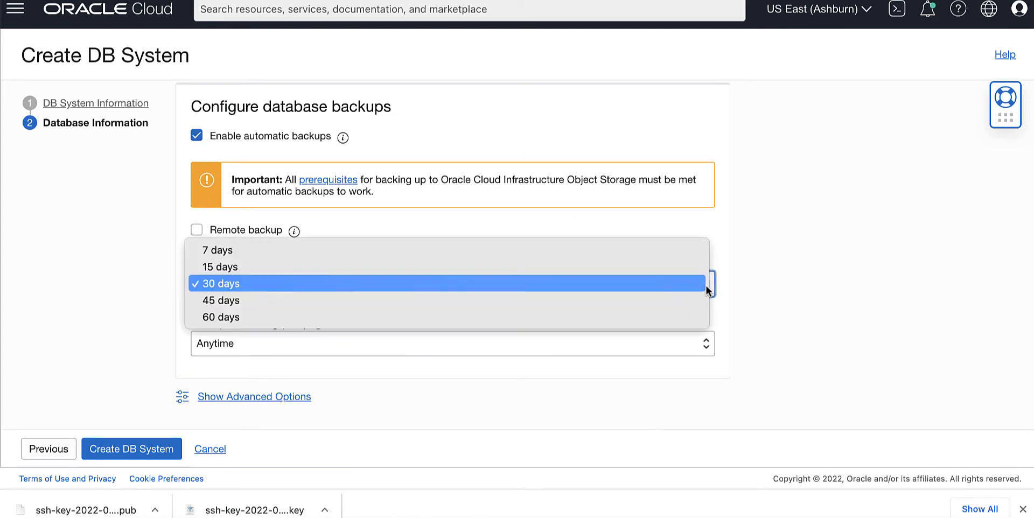
{"action": "left_click", "coordinate": [706, 290]}
{"action": "left_click", "coordinate": [710, 342]}
{"action": "left_click", "coordinate": [710, 342]}
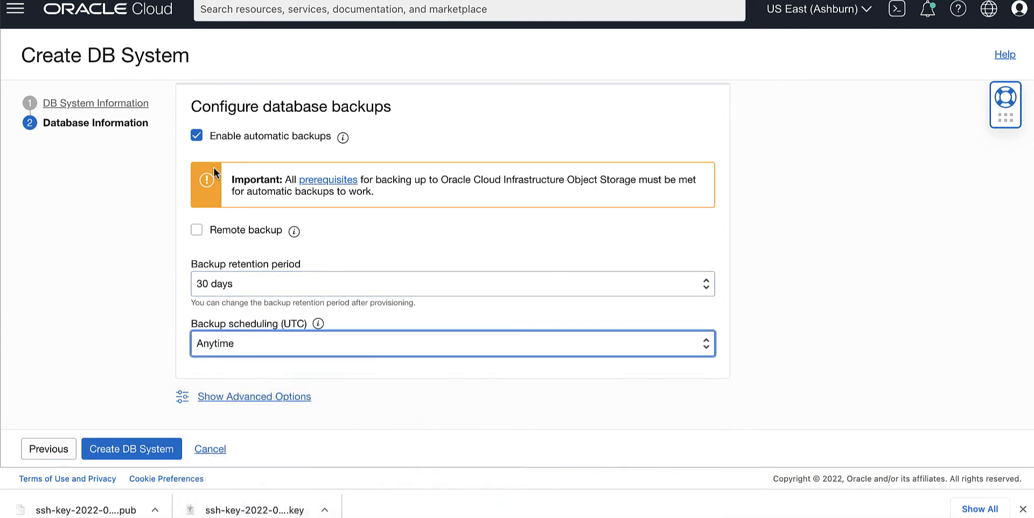
{"action": "left_click", "coordinate": [196, 136]}
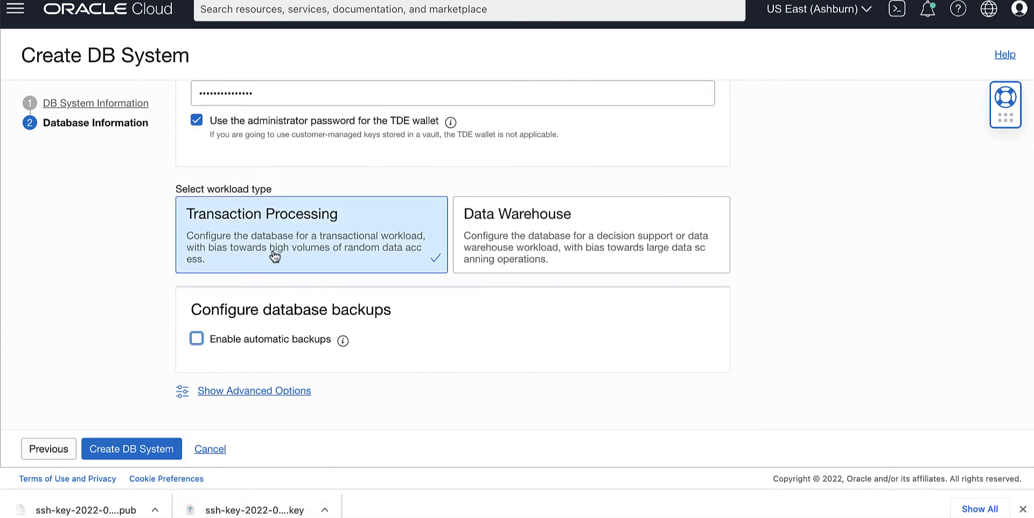
Review the database's management, encryption and tag options in the advanced options, and create the DB system
{"action": "left_click", "coordinate": [255, 390]}
{"action": "scroll", "coordinate": [297, 345], "scroll_direction": "down", "scroll_amount": 3}
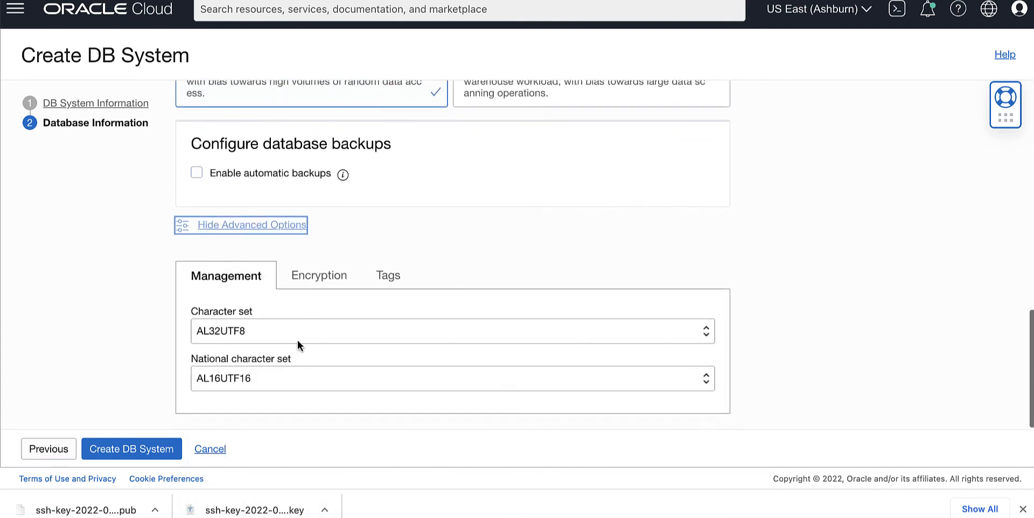
{"action": "left_click", "coordinate": [315, 280]}
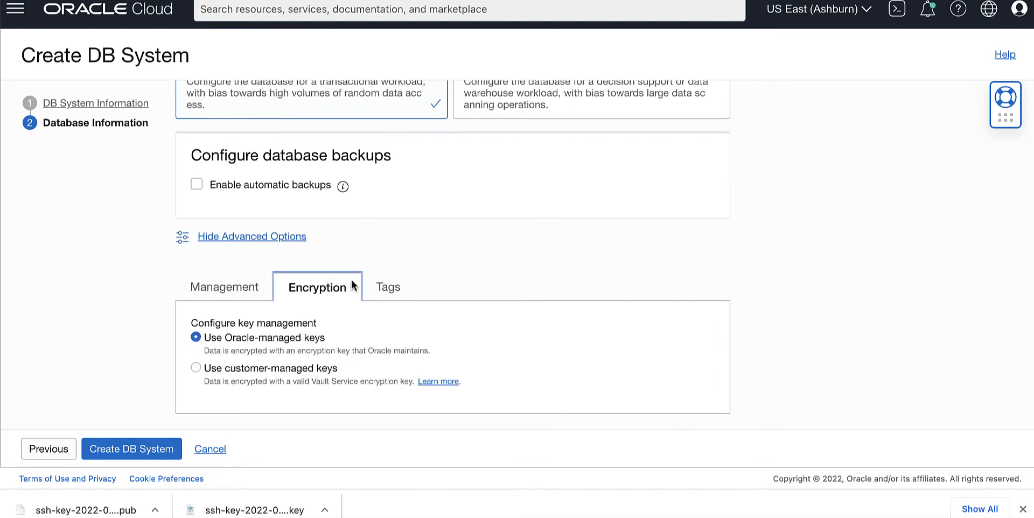
{"action": "left_click", "coordinate": [388, 287]}
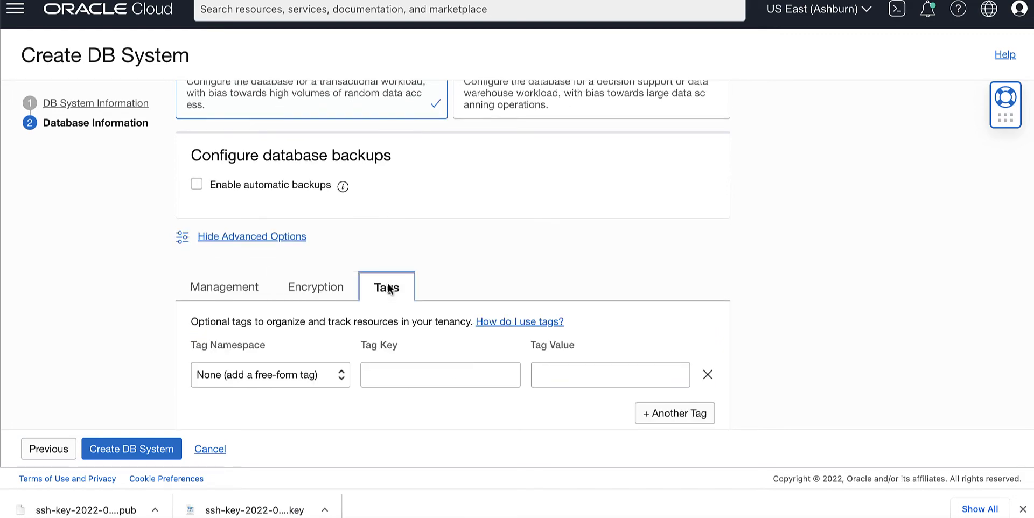
{"action": "left_click", "coordinate": [252, 238]}
{"action": "left_click", "coordinate": [108, 453]}
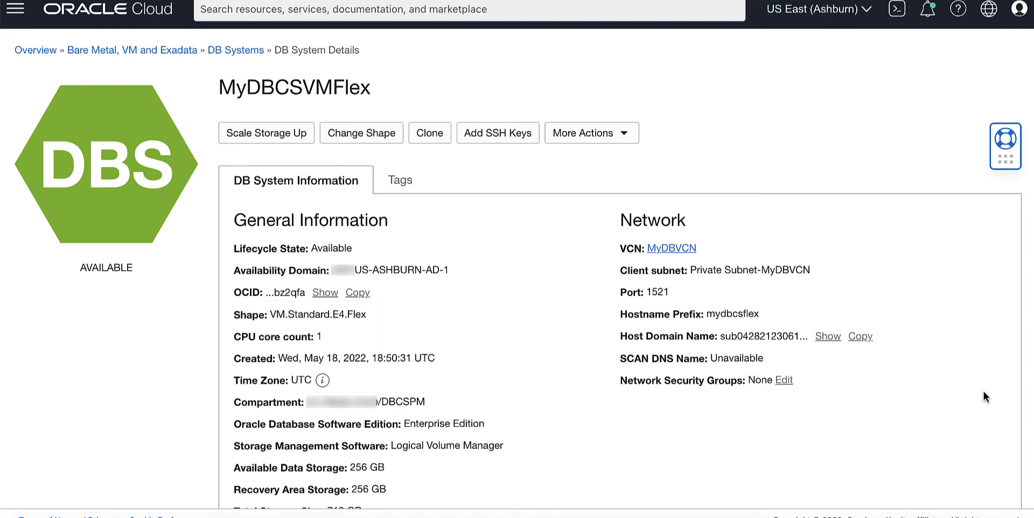
Open the details of the dbflex database and examine its connection strings
{"action": "scroll", "coordinate": [983, 390], "scroll_direction": "down", "scroll_amount": 8}
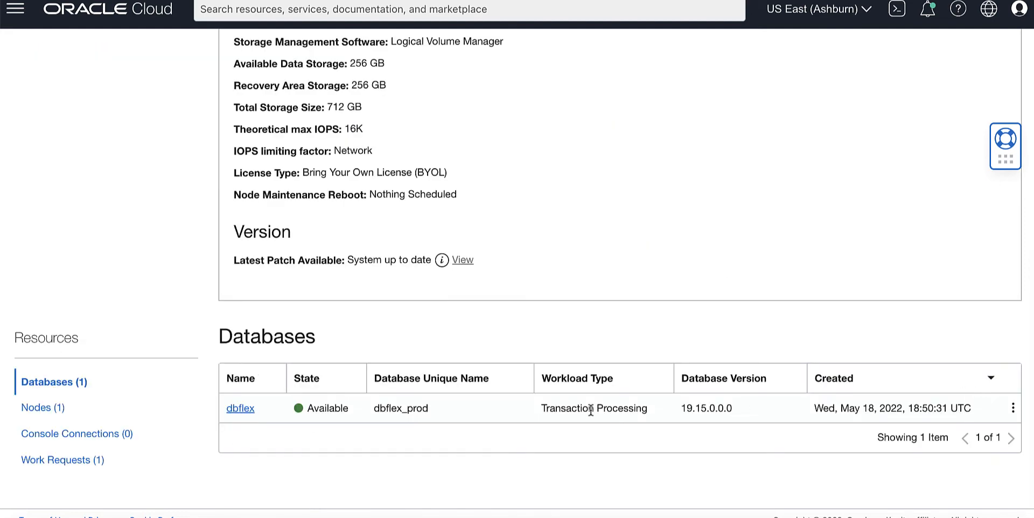
{"action": "left_click", "coordinate": [241, 408]}
{"action": "scroll", "coordinate": [856, 269], "scroll_direction": "up", "scroll_amount": 3}
{"action": "scroll", "coordinate": [856, 272], "scroll_direction": "up", "scroll_amount": 3}
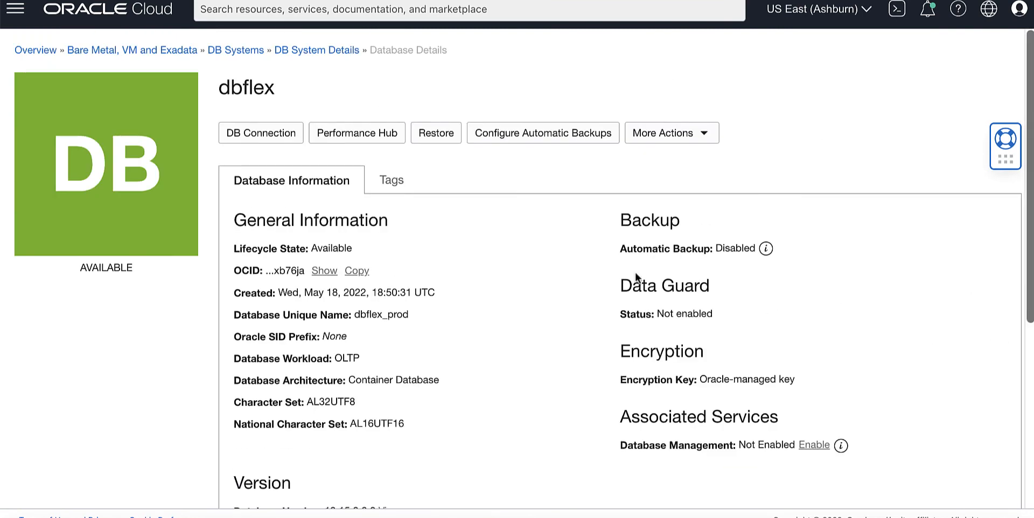
{"action": "left_click", "coordinate": [267, 138]}
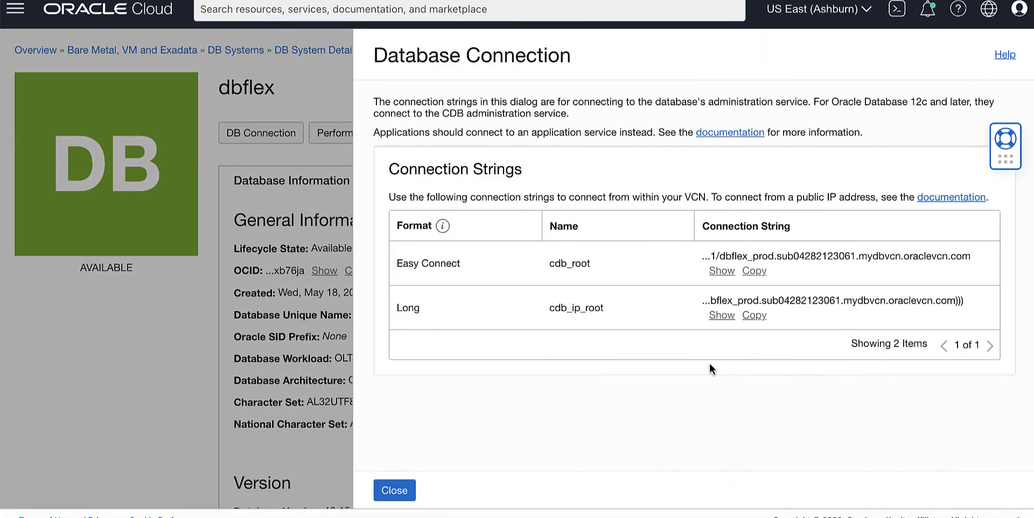
{"action": "left_click", "coordinate": [398, 491]}
Change the shape of the MyDBCSVMFlex DB system to 3 OCPUs per node and confirm the change
{"action": "left_click", "coordinate": [300, 52]}
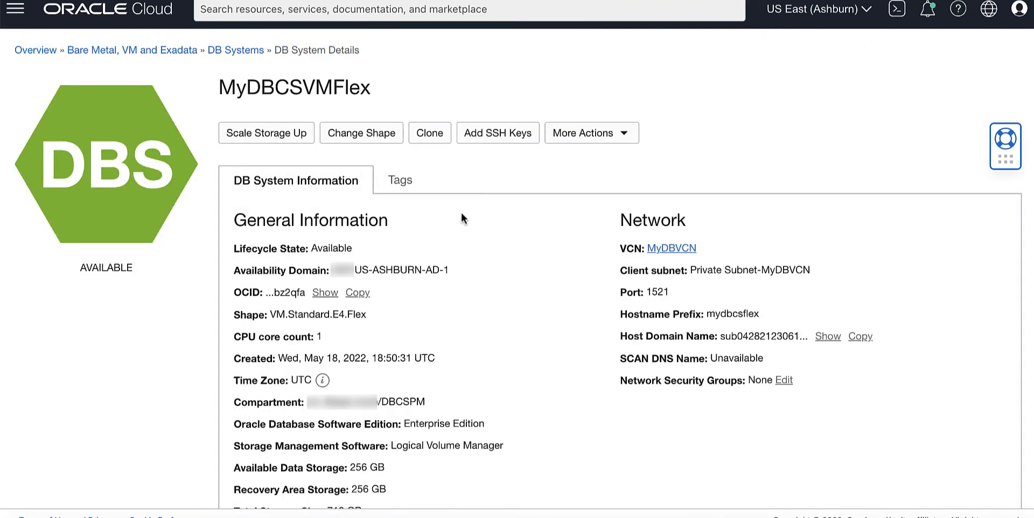
{"action": "left_click", "coordinate": [359, 133]}
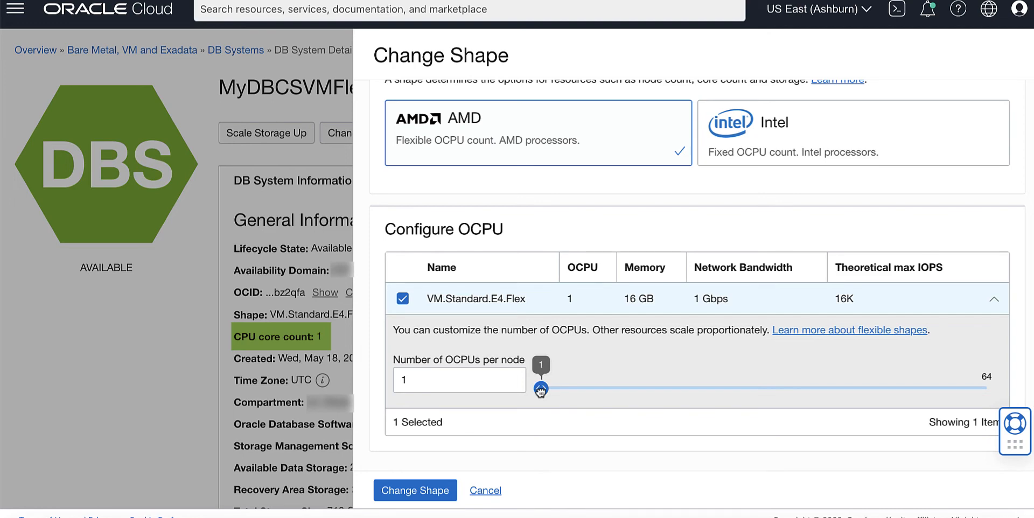
{"action": "mouse_move", "coordinate": [540, 391]}
{"action": "left_mouse_down"}
{"action": "mouse_move", "coordinate": [989, 390]}
{"action": "mouse_move", "coordinate": [541, 390]}
{"action": "mouse_move", "coordinate": [555, 391]}
{"action": "left_mouse_up"}
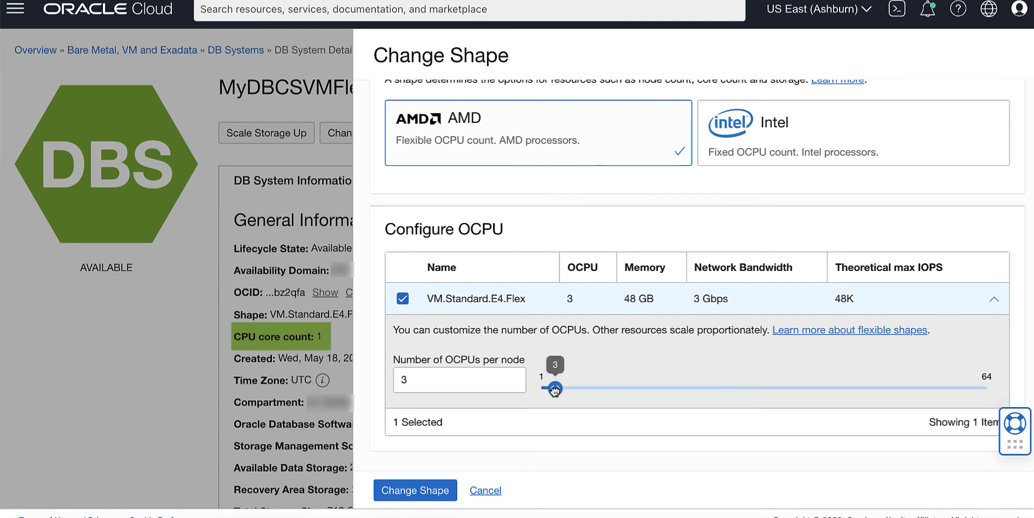
{"action": "left_click", "coordinate": [415, 490]}
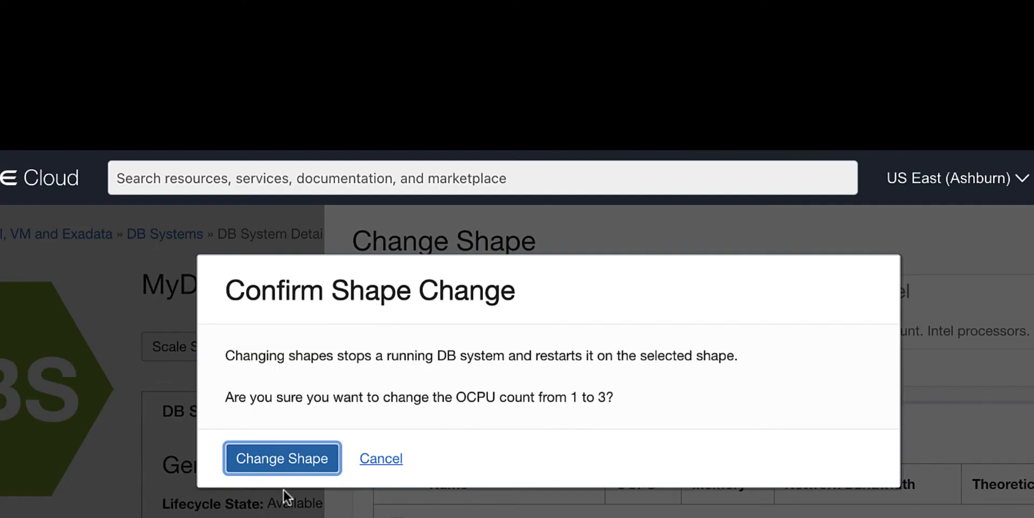
{"action": "key", "text": "Return"}
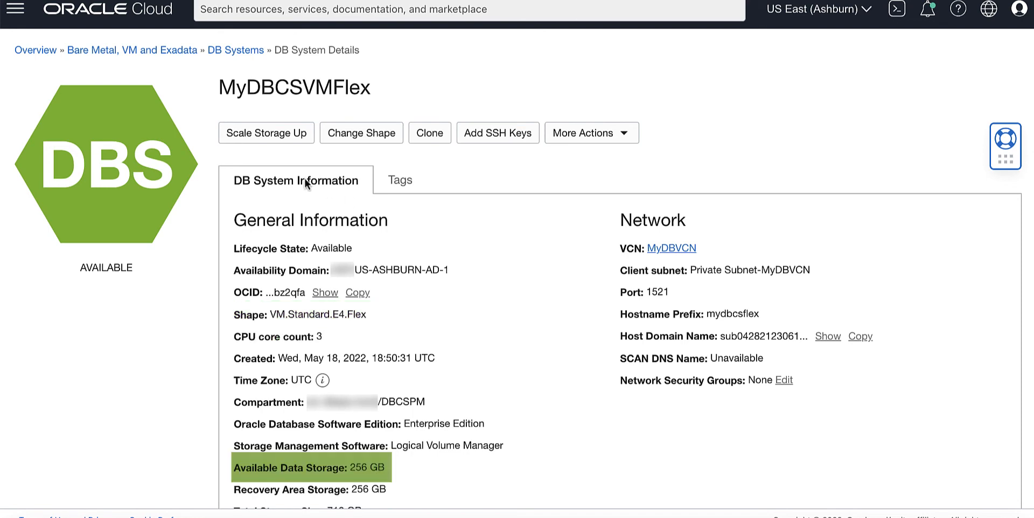
Scale the available data storage of the MyDBCSVMFlex DB system up to 512 GB
{"action": "left_click", "coordinate": [266, 132]}
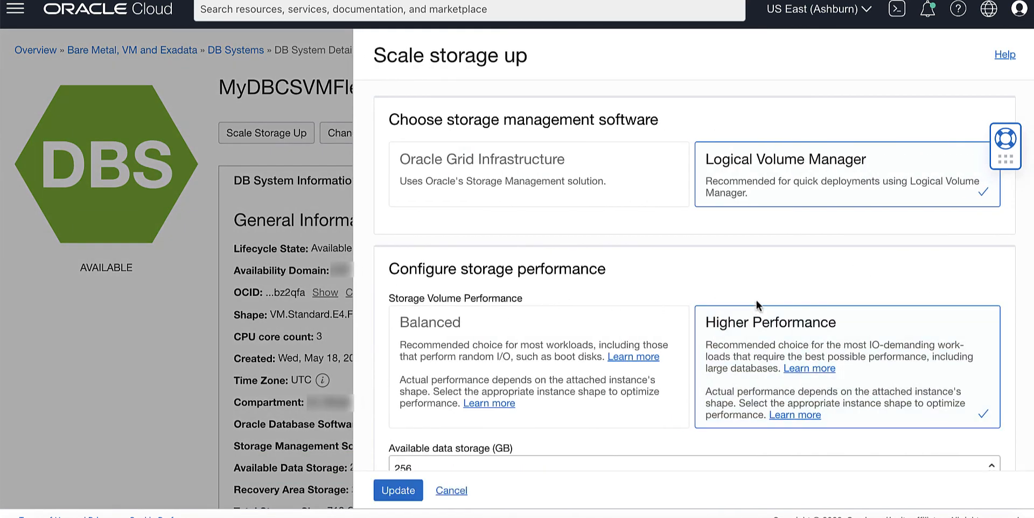
{"action": "scroll", "coordinate": [807, 282], "scroll_direction": "down", "scroll_amount": 3}
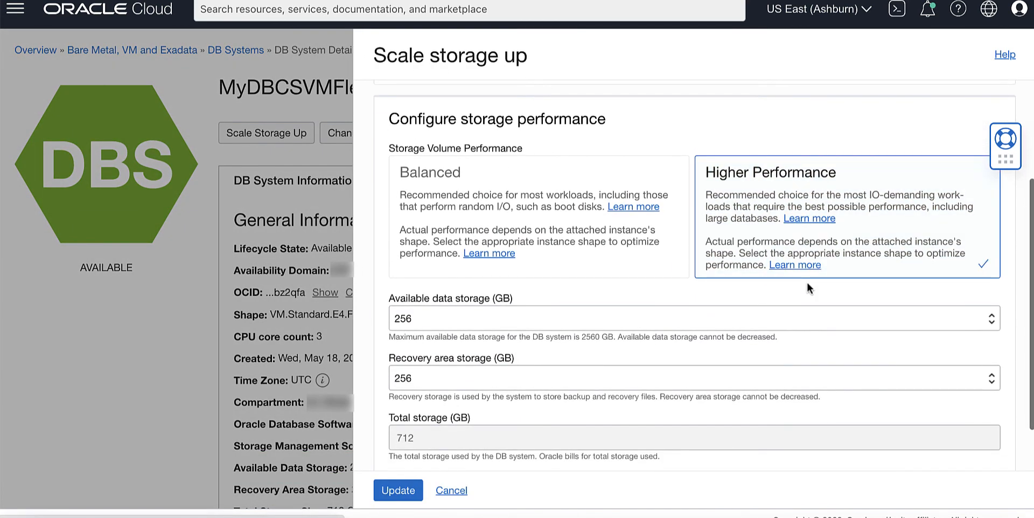
{"action": "scroll", "coordinate": [806, 282], "scroll_direction": "down", "scroll_amount": 2}
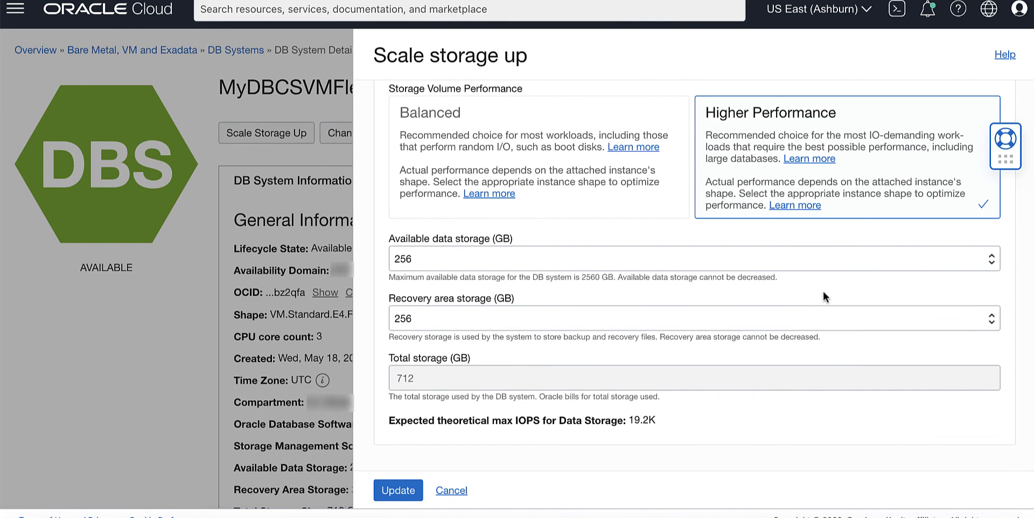
{"action": "left_click", "coordinate": [995, 259]}
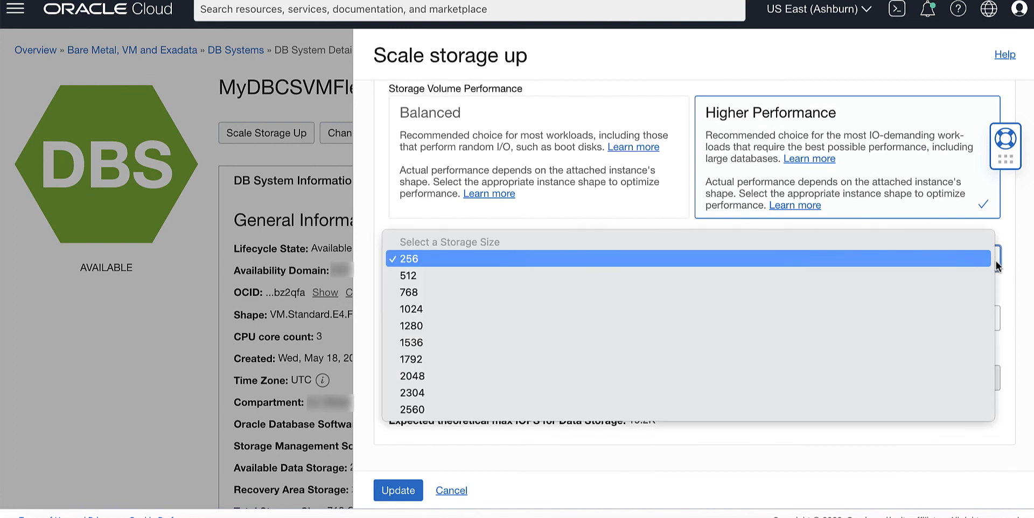
{"action": "left_click", "coordinate": [937, 284]}
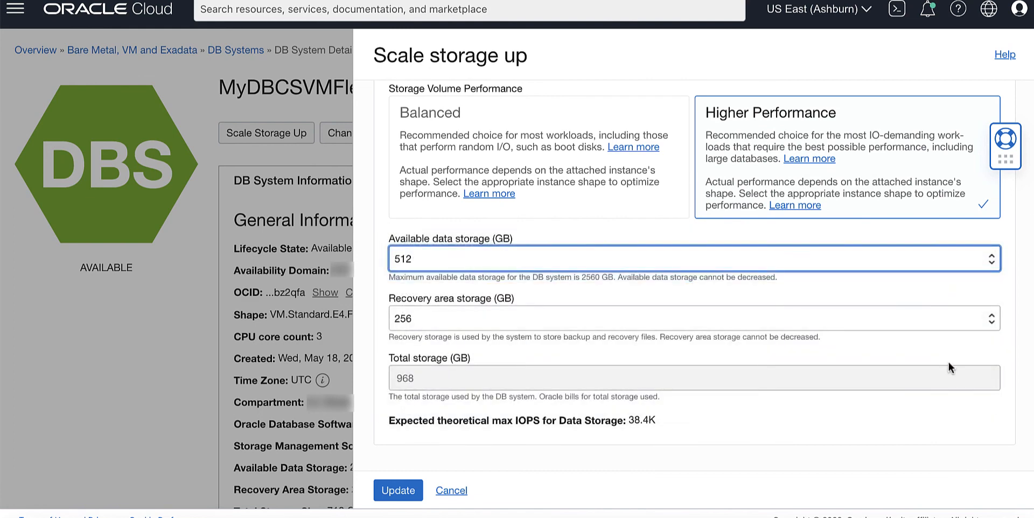
{"action": "left_click", "coordinate": [389, 490]}
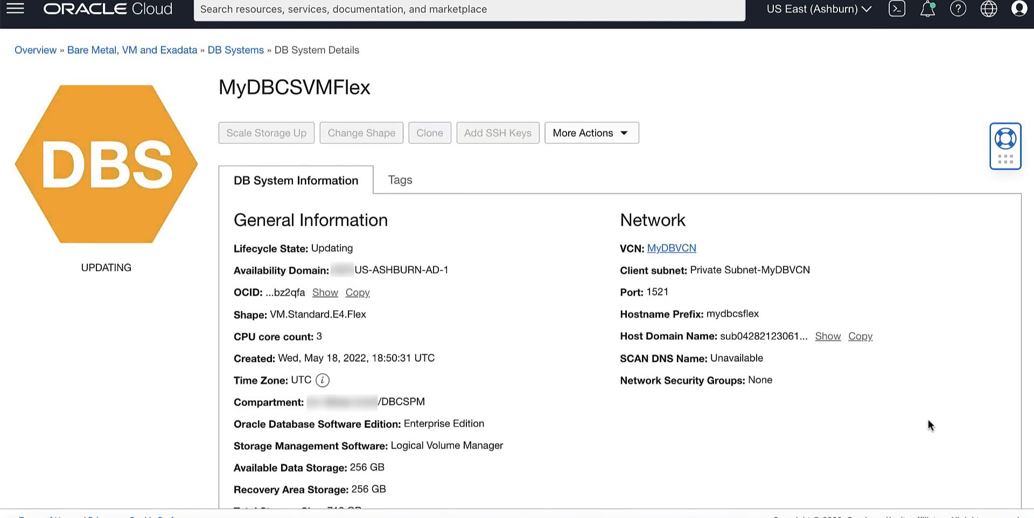
{"action": "scroll", "coordinate": [928, 418], "scroll_direction": "down", "scroll_amount": 7}
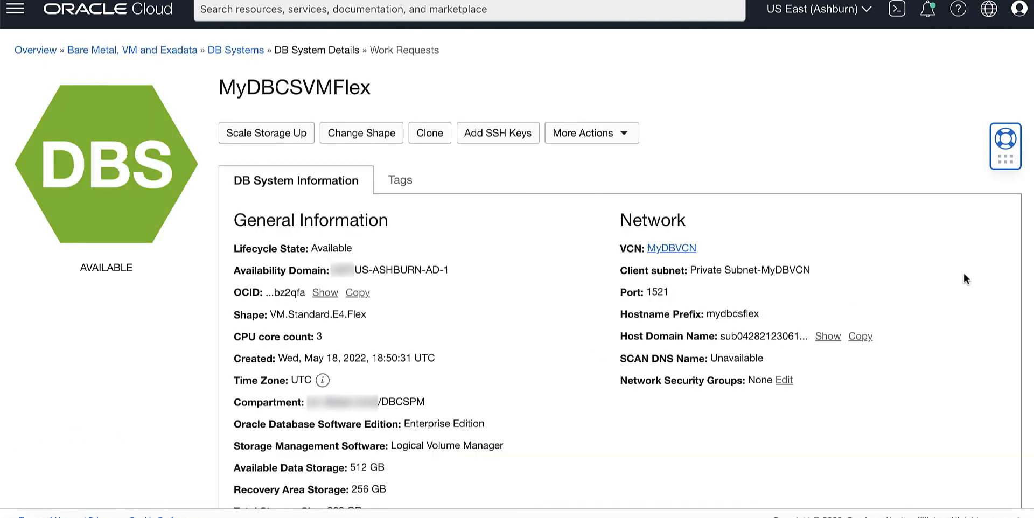